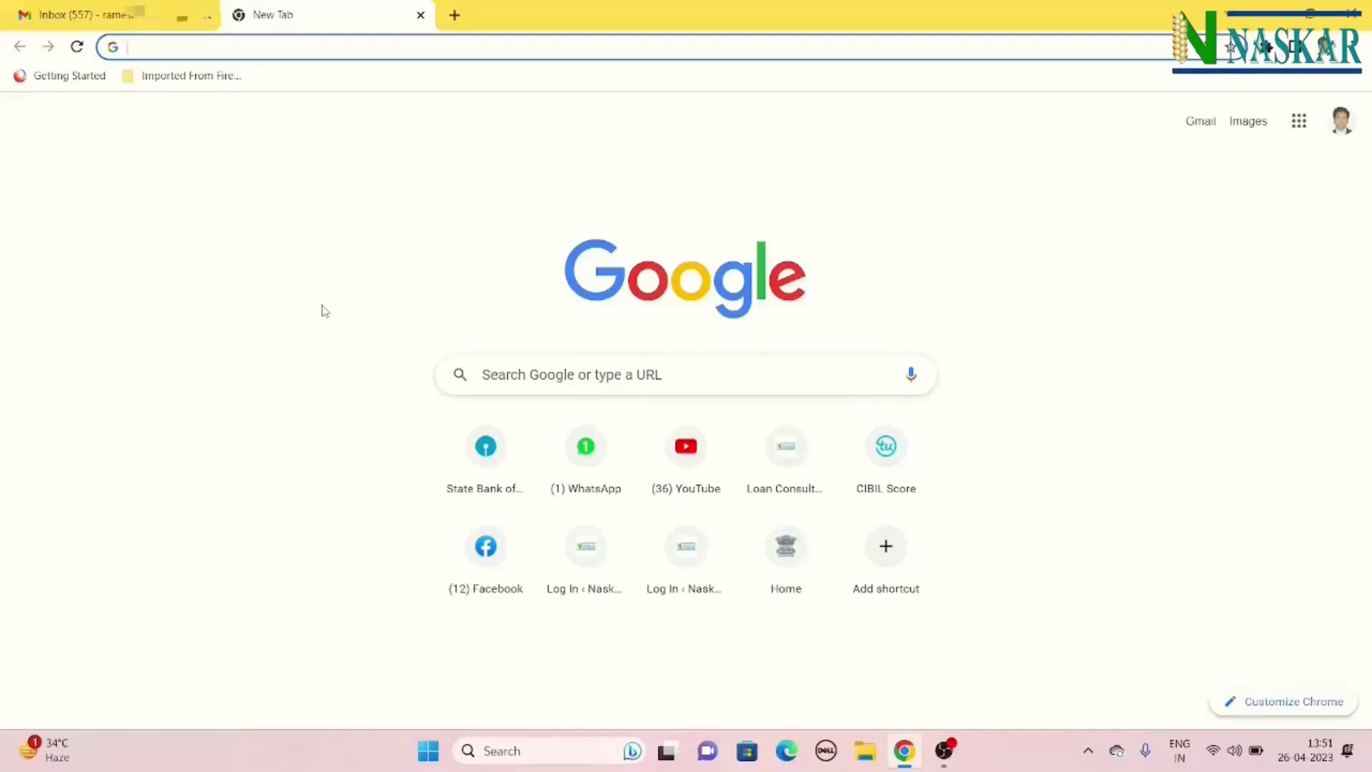
- Search Google for 'equifax' and scroll down to the Equifax India: Personal result
left_click(531, 379)
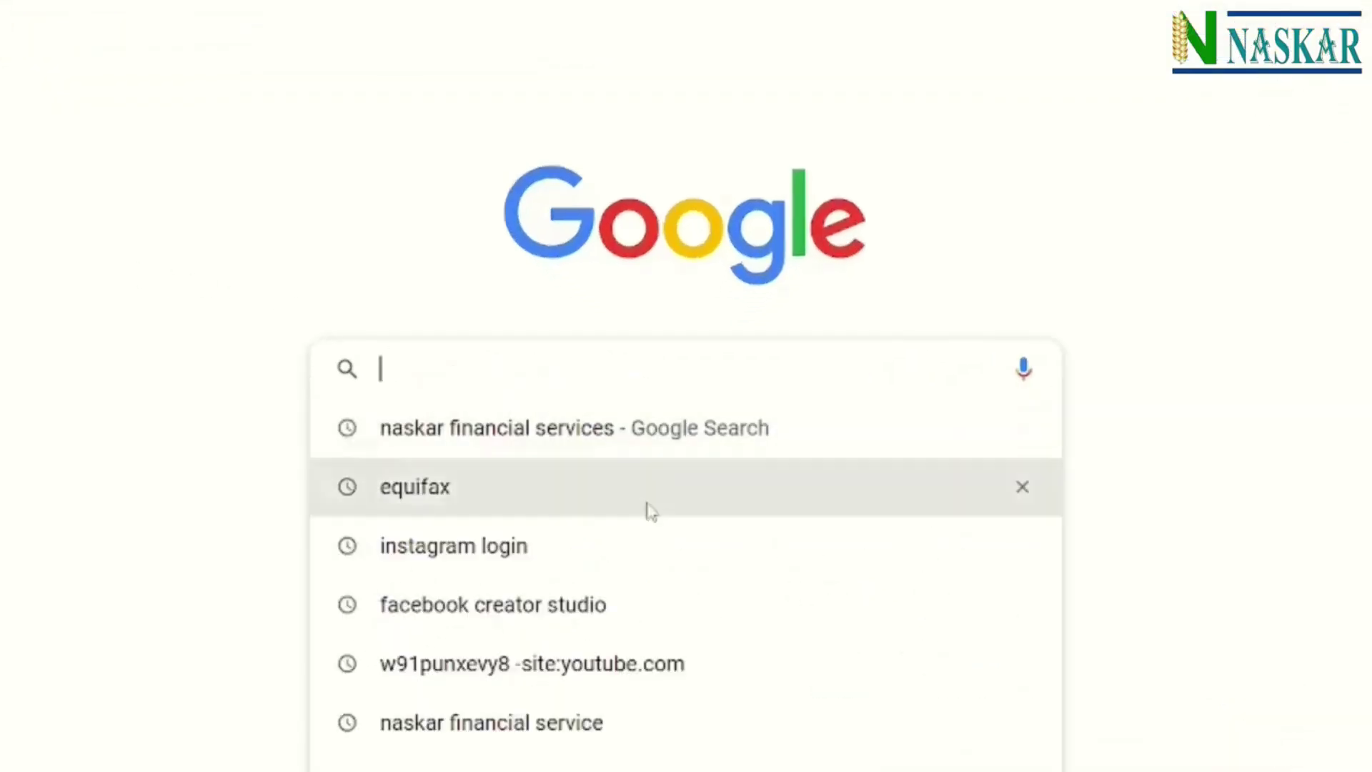
type("equi")
key("Return")
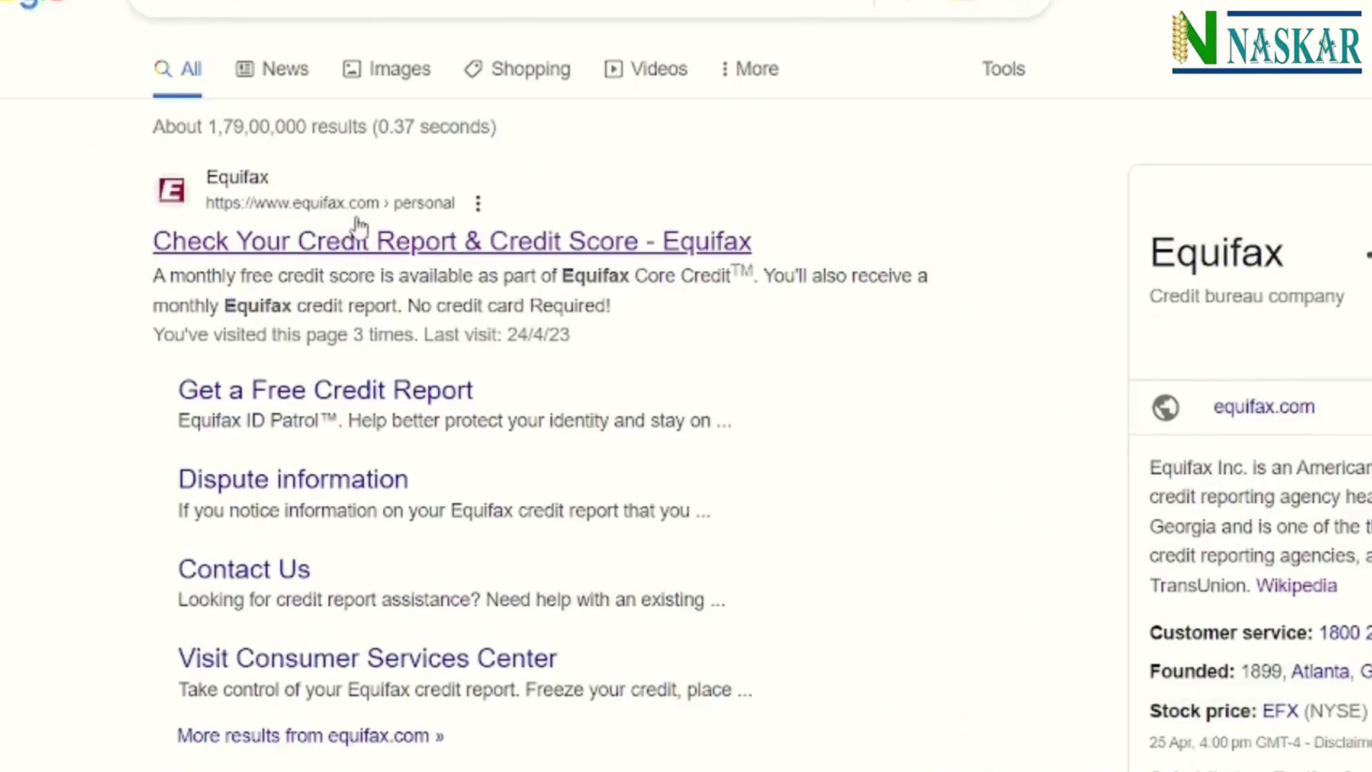
scroll(407, 266, "down", 8)
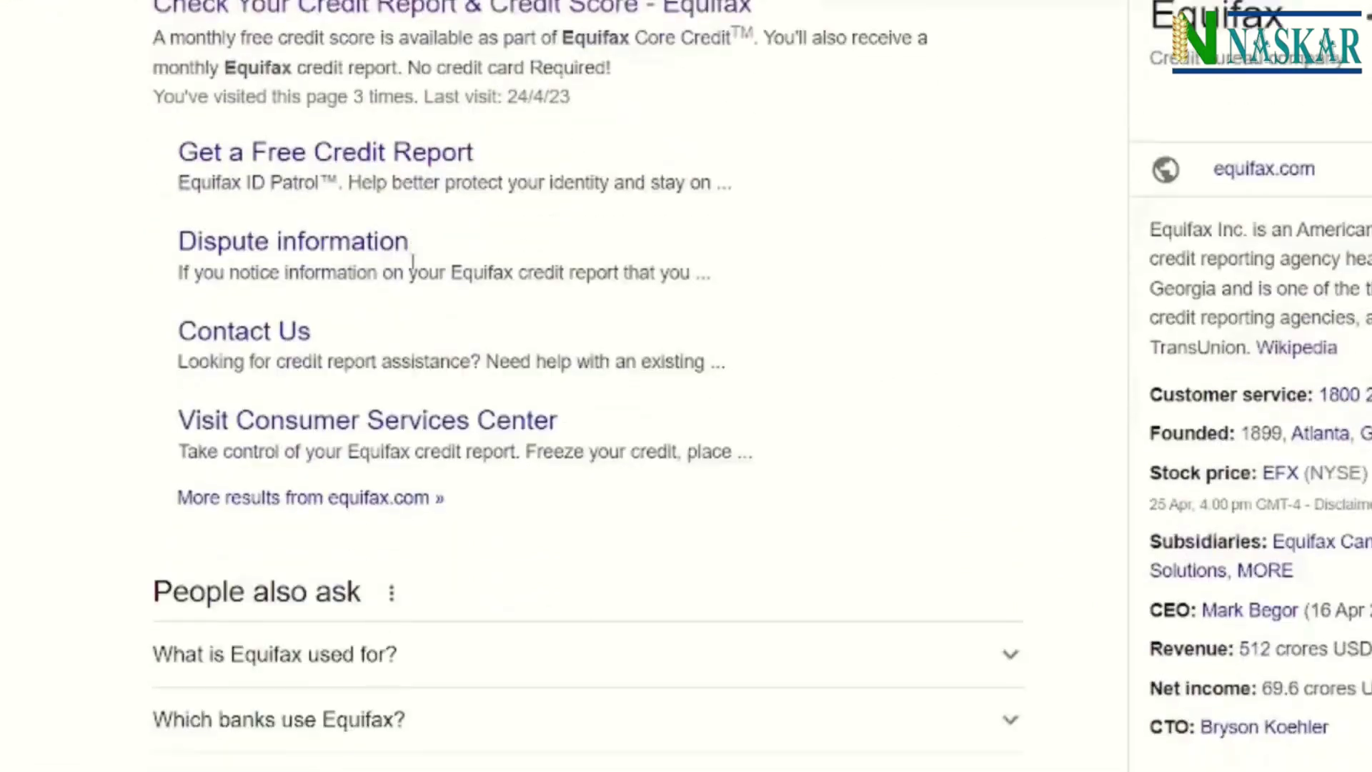
scroll(413, 262, "down", 4)
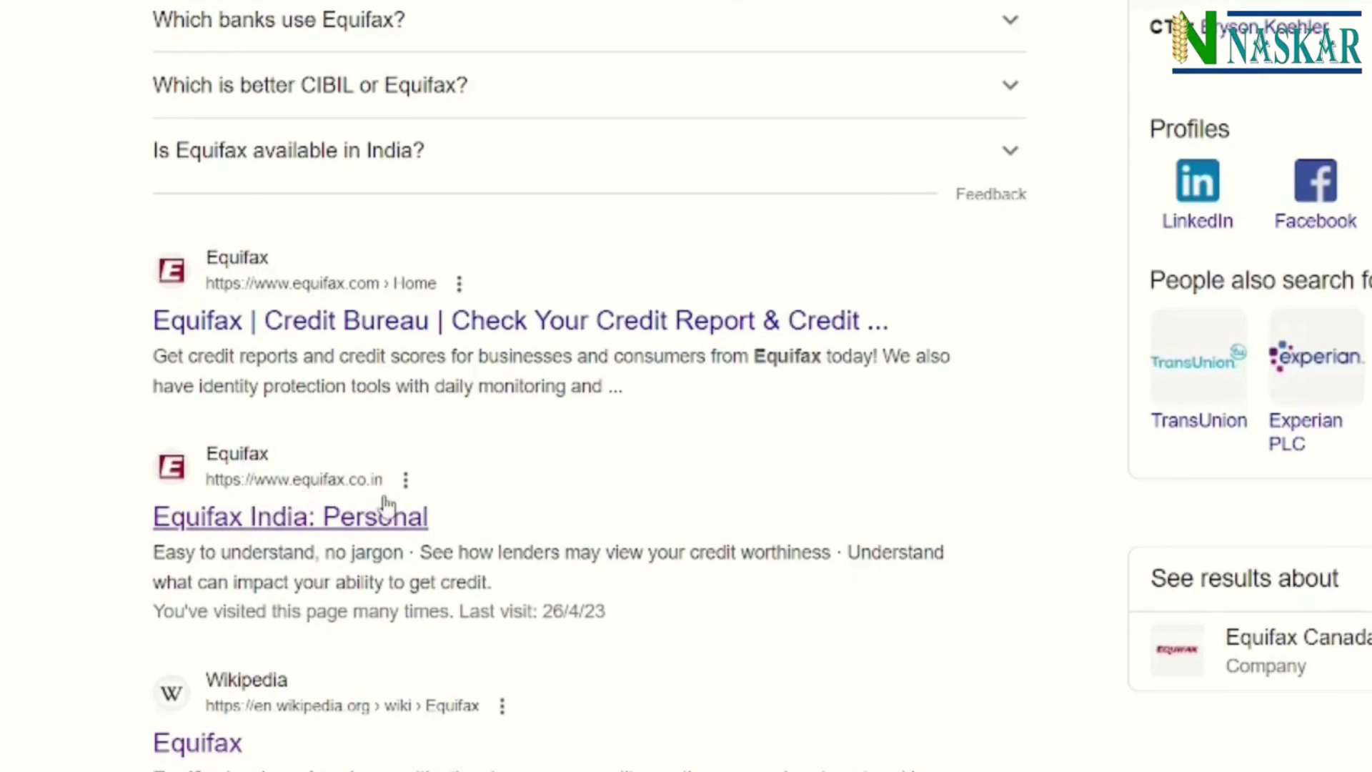
scroll(386, 506, "up", 10)
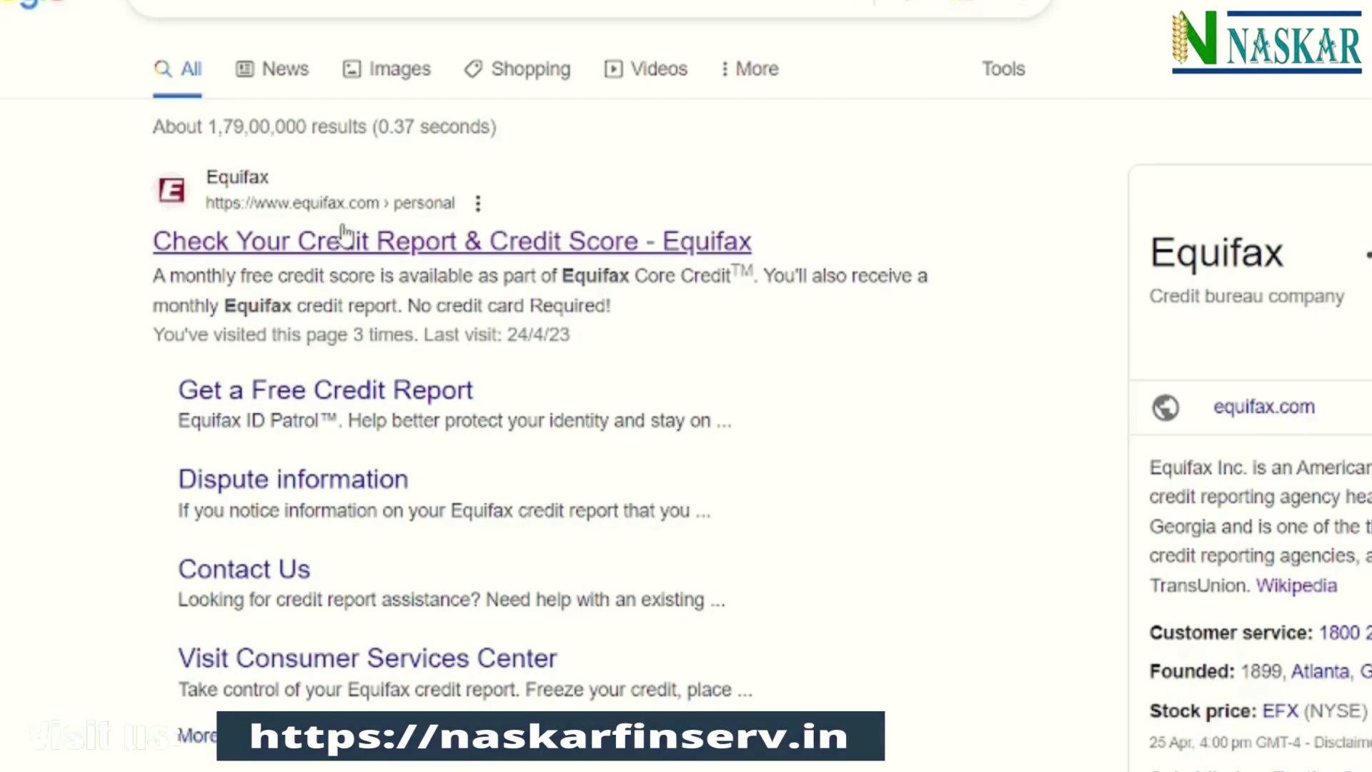
scroll(343, 233, "down", 2)
scroll(344, 243, "down", 12)
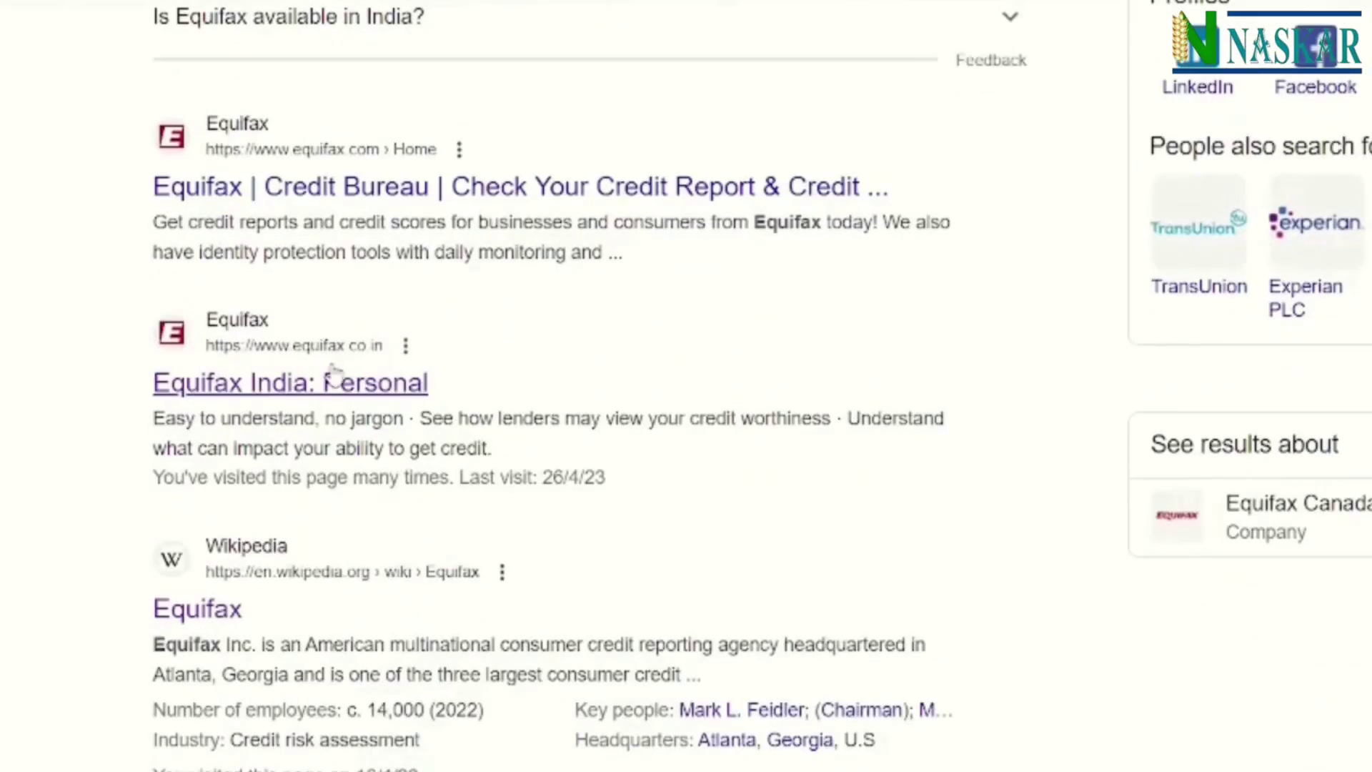
- Open Equifax India: Personal, choose Get Started and 'Get your FREE* Equifax Credit Report'
left_click(318, 382)
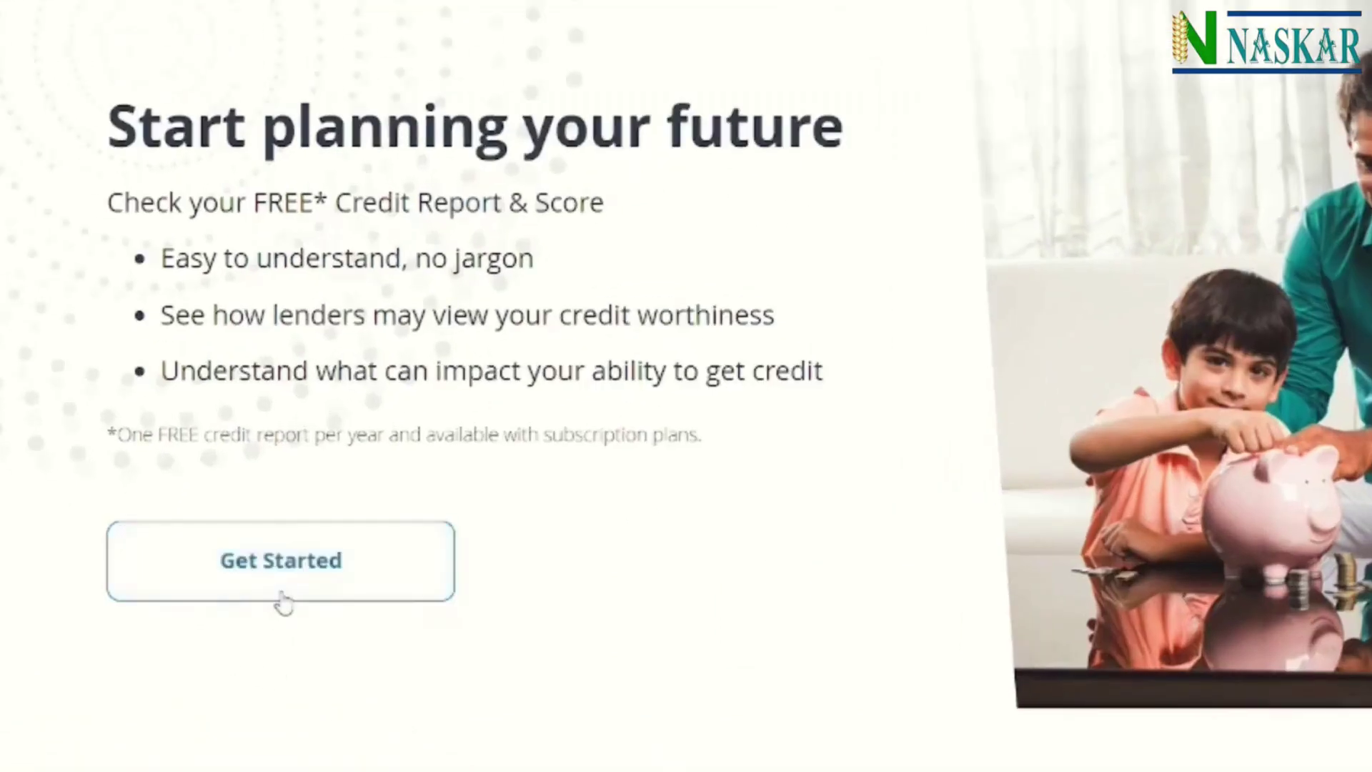
left_click(289, 575)
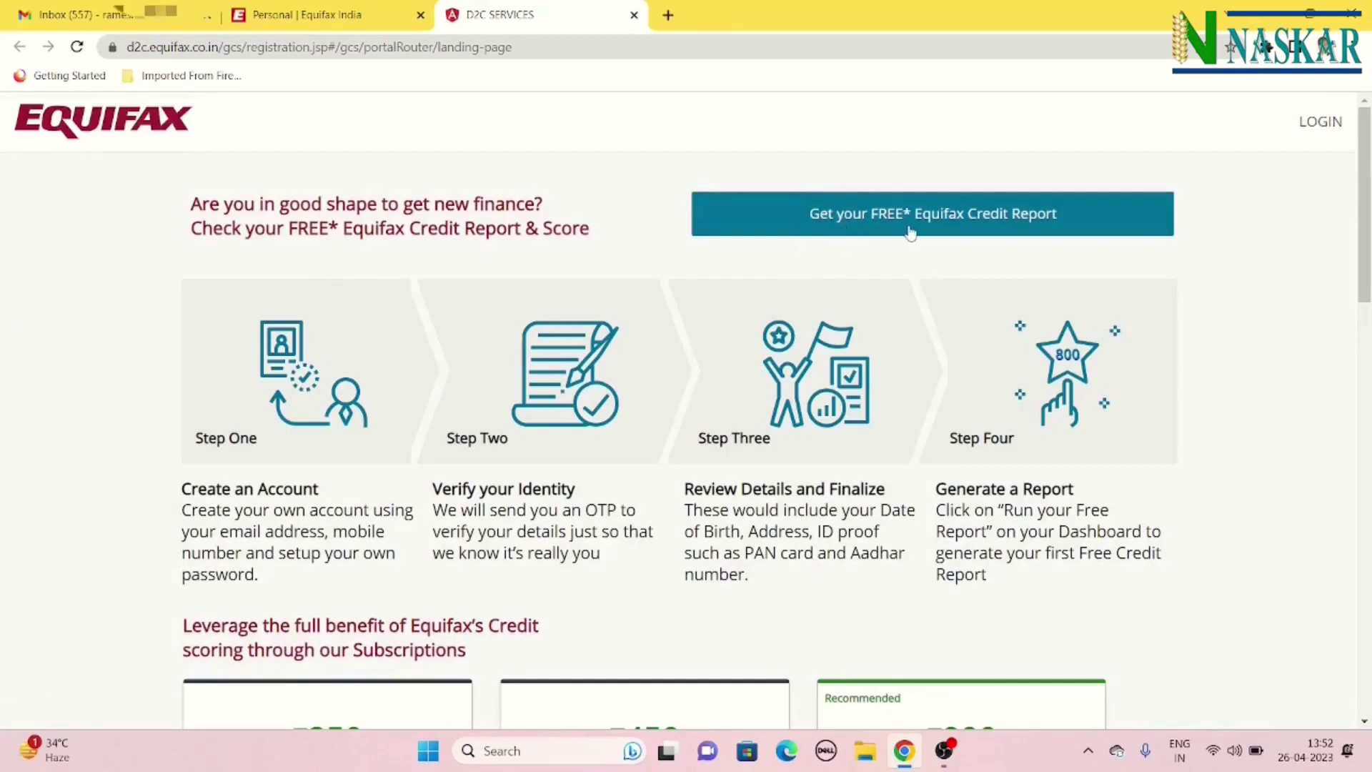
left_click(965, 229)
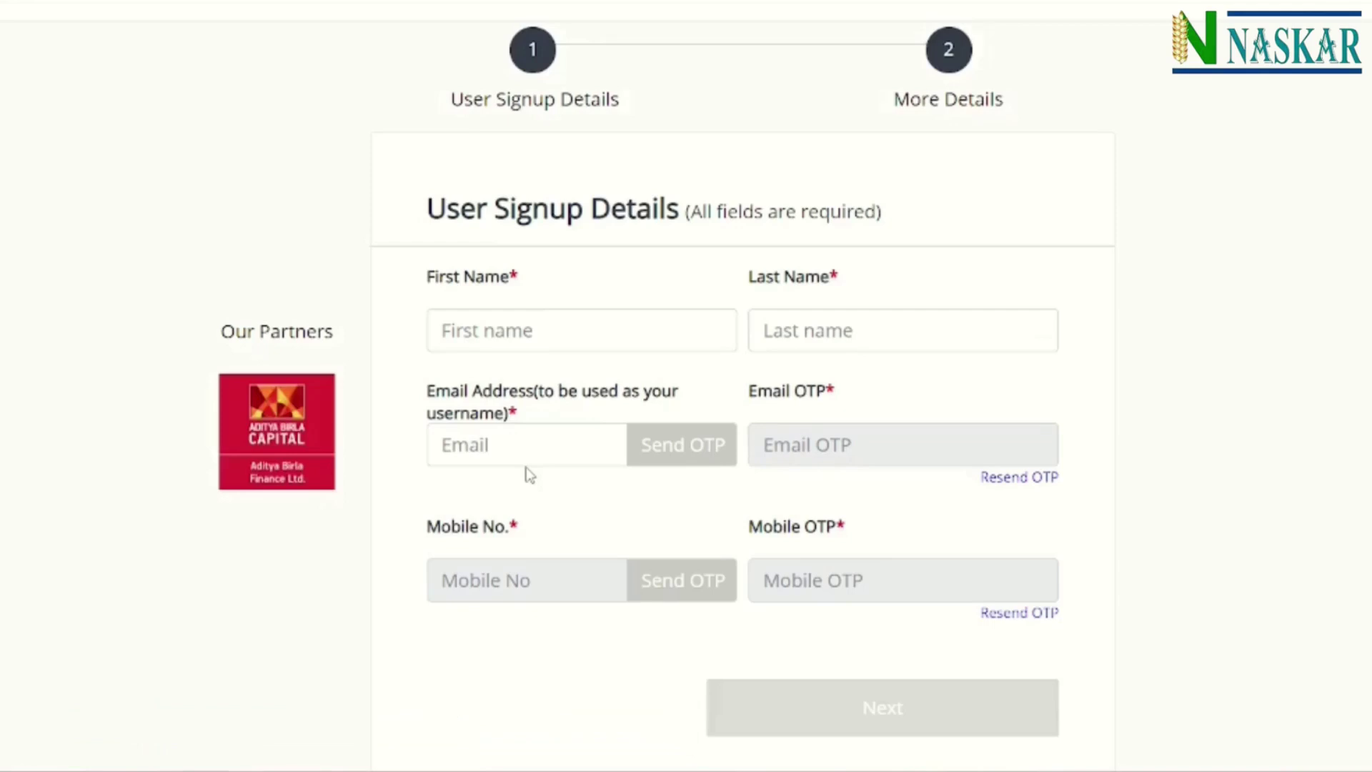
- Fill in the user's first name, last name and e-mail address on the signup form
left_click(602, 341)
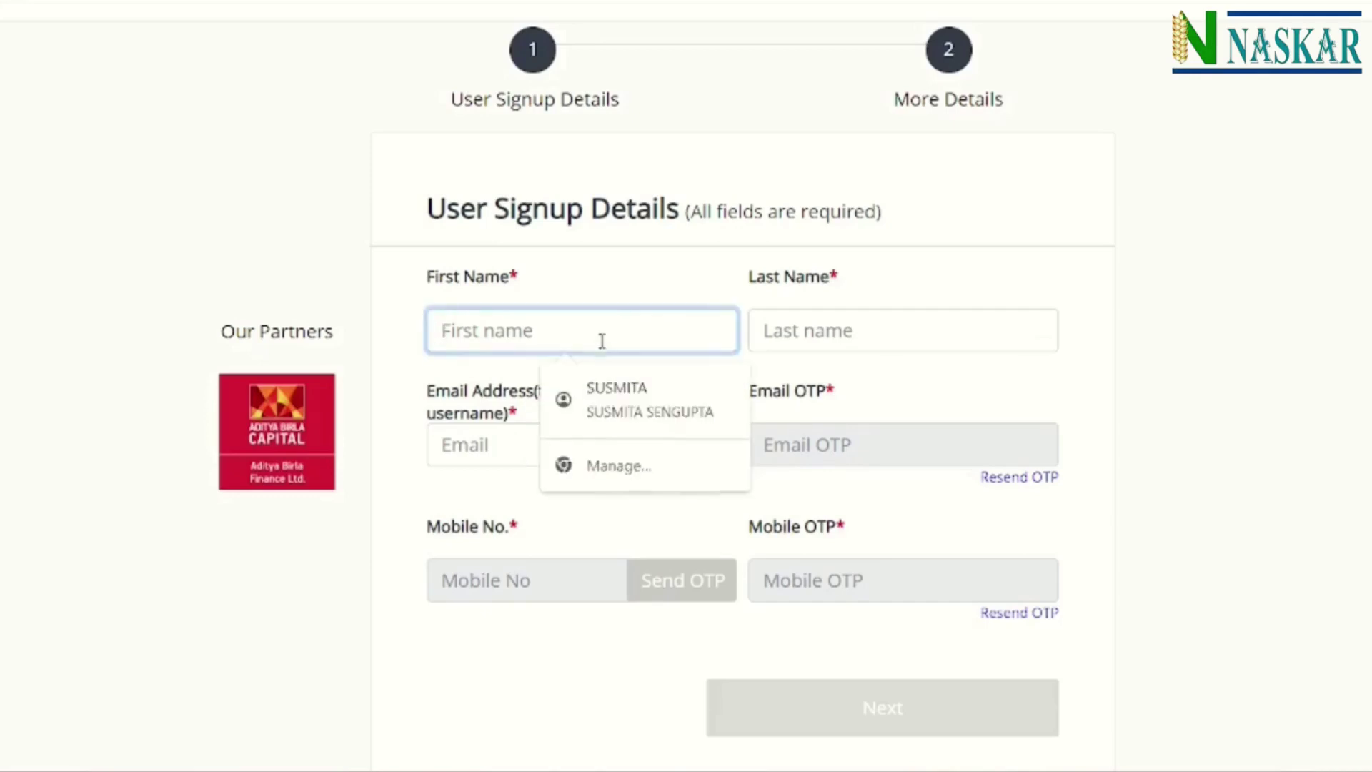
left_click(835, 322)
left_click(534, 451)
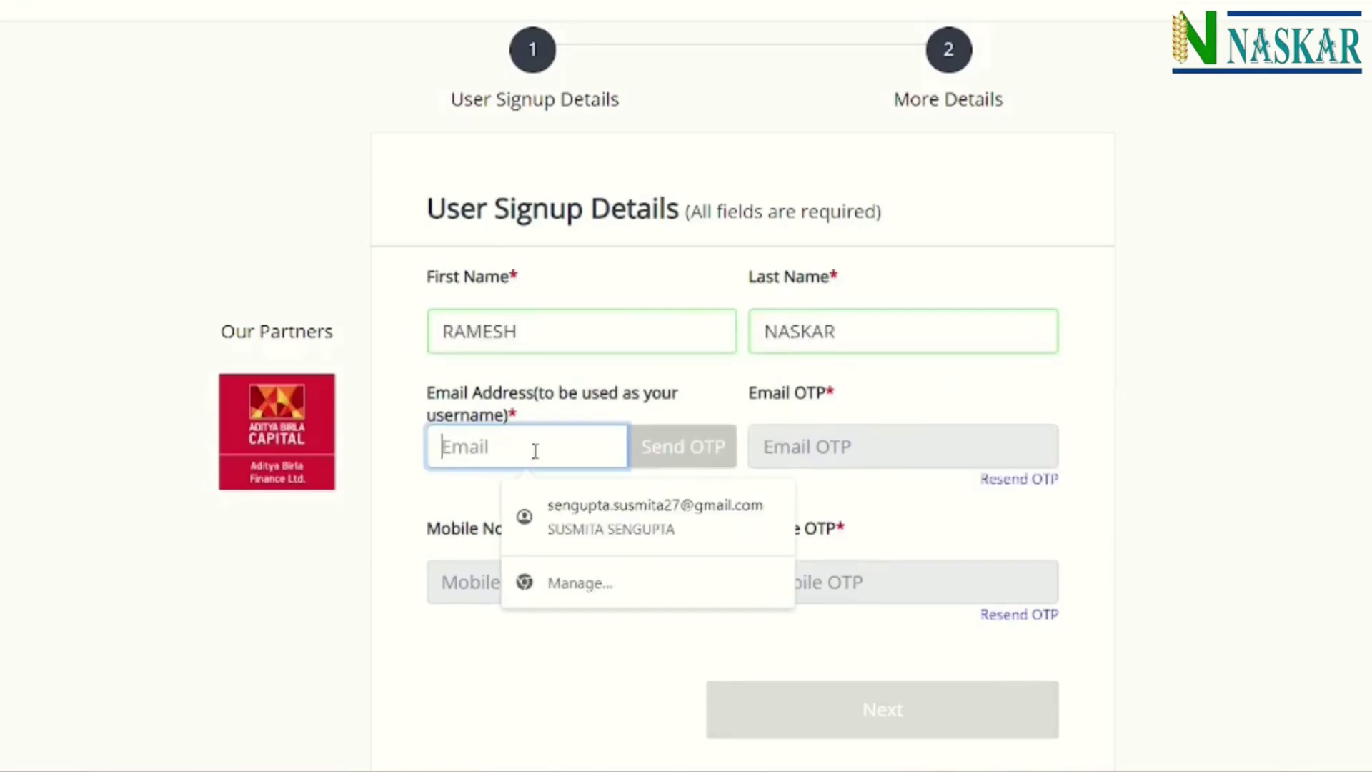
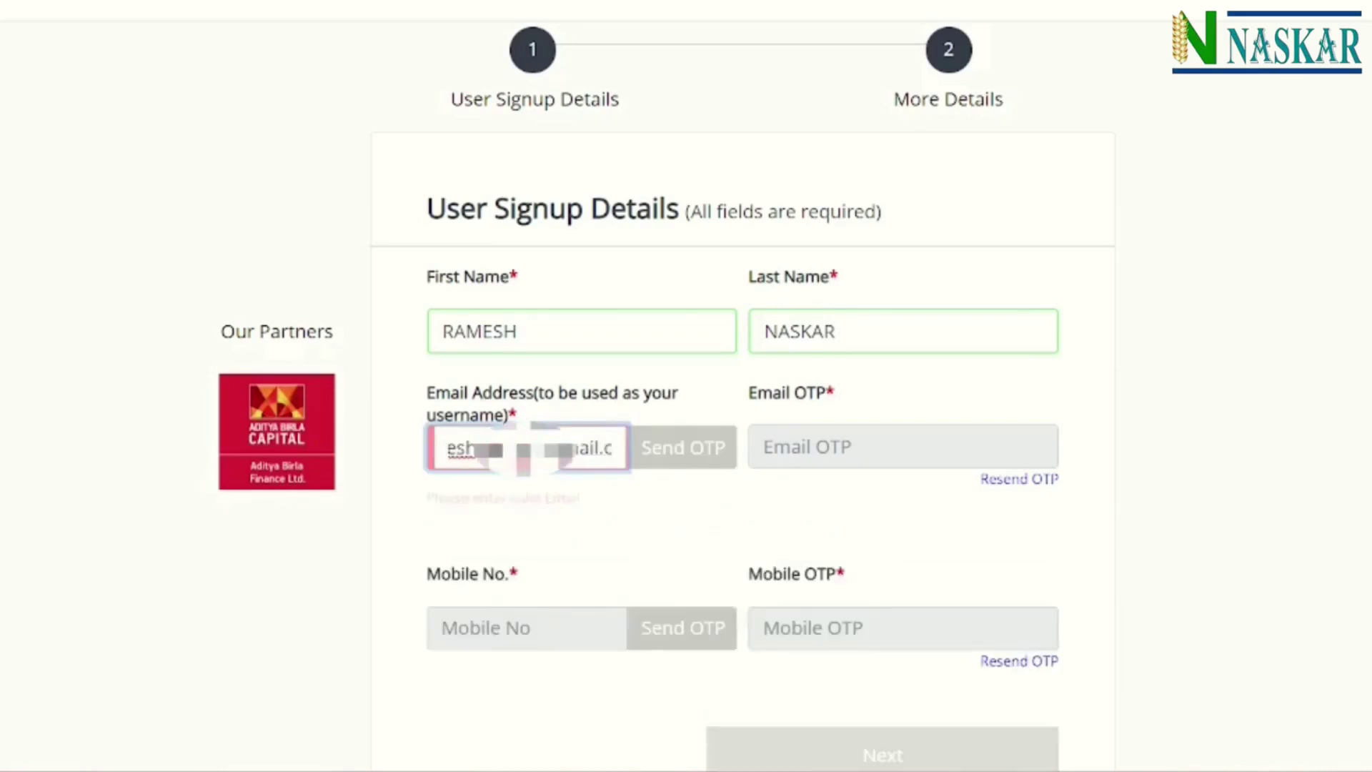
- Request the e-mail OTP and view Gmail's Updates category
left_click(672, 458)
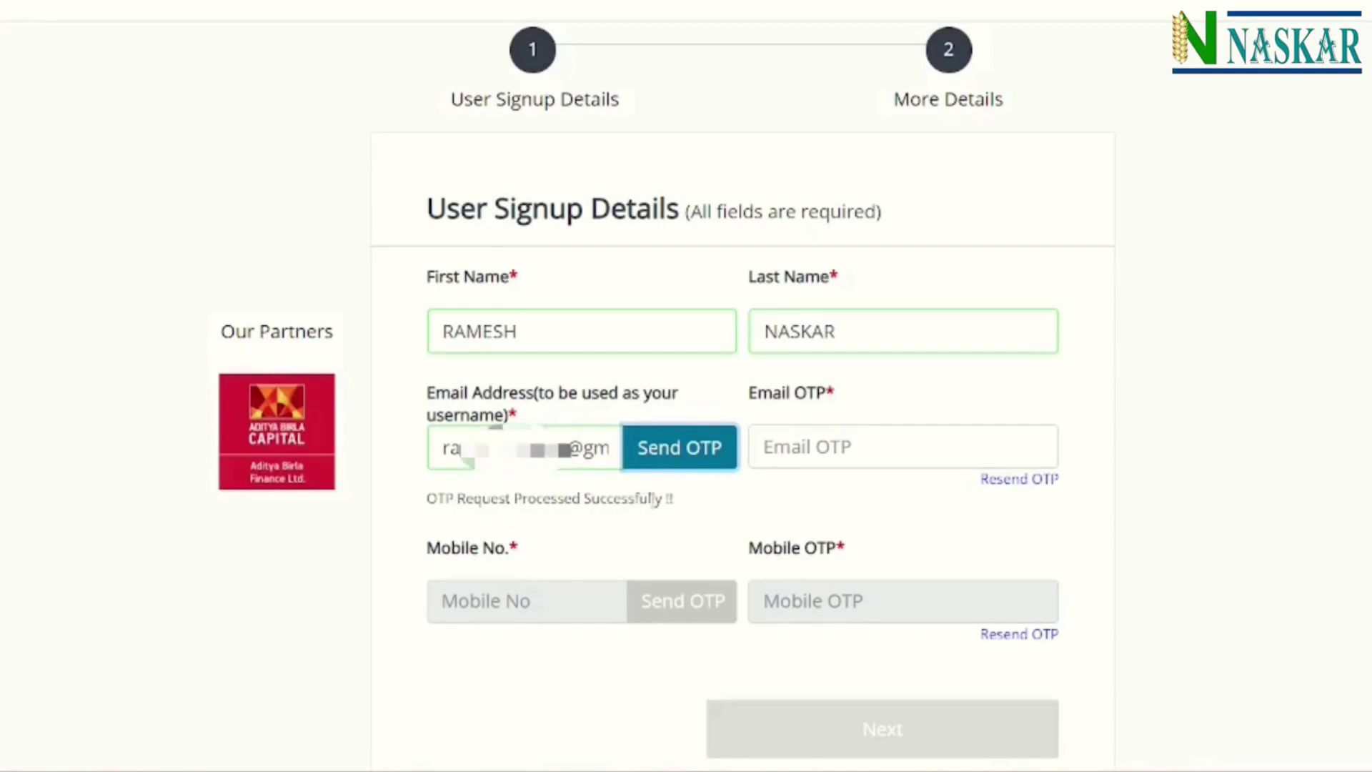
left_click(107, 16)
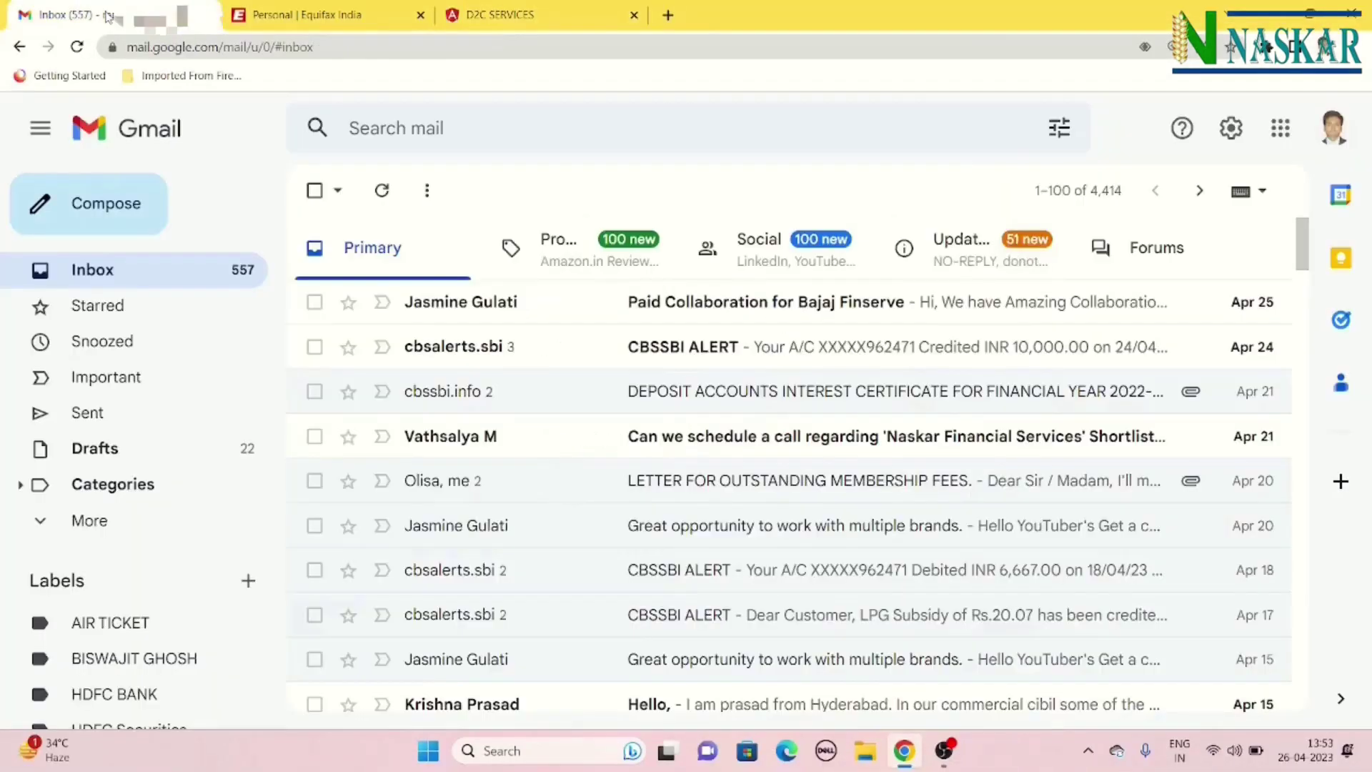
left_click(957, 247)
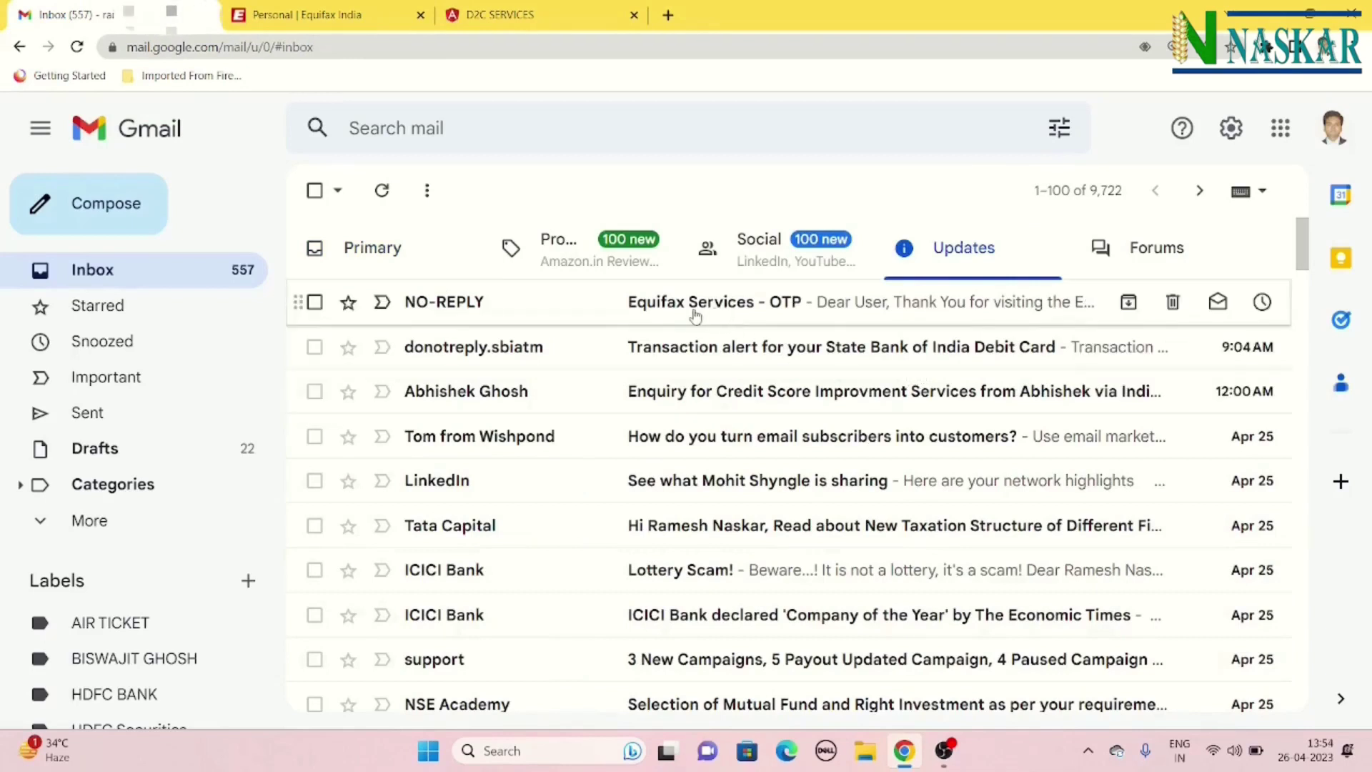
- Open the Equifax Services - OTP e-mail and enter its verification code on the form
left_click(761, 303)
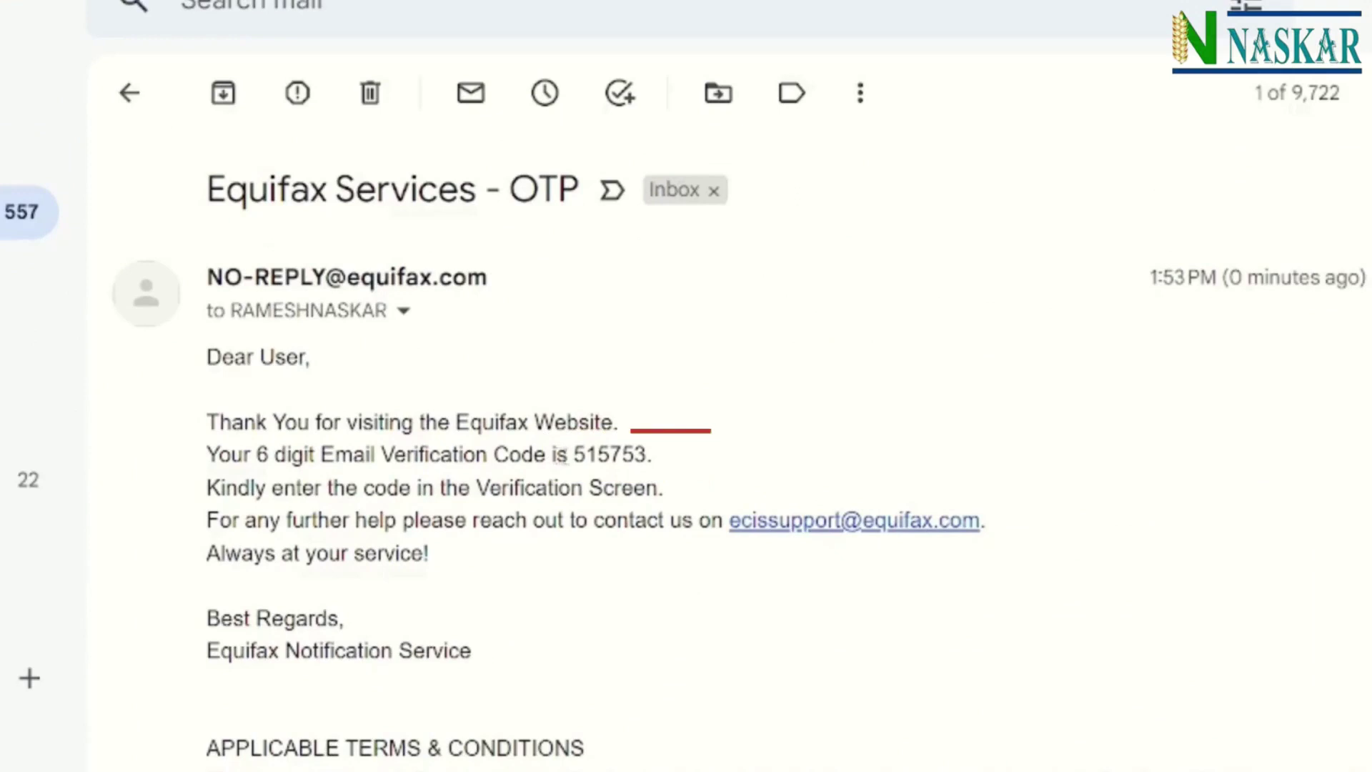
left_click_drag(572, 454, 653, 459)
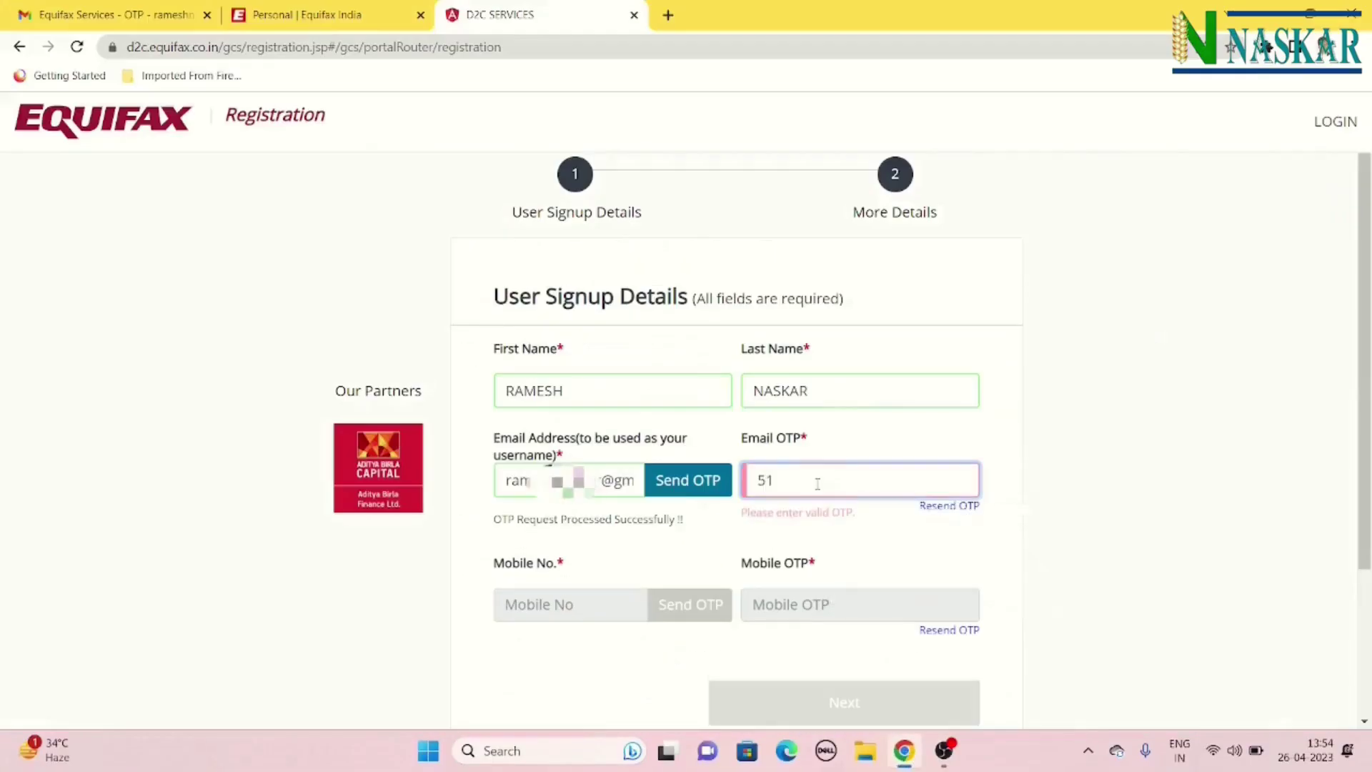
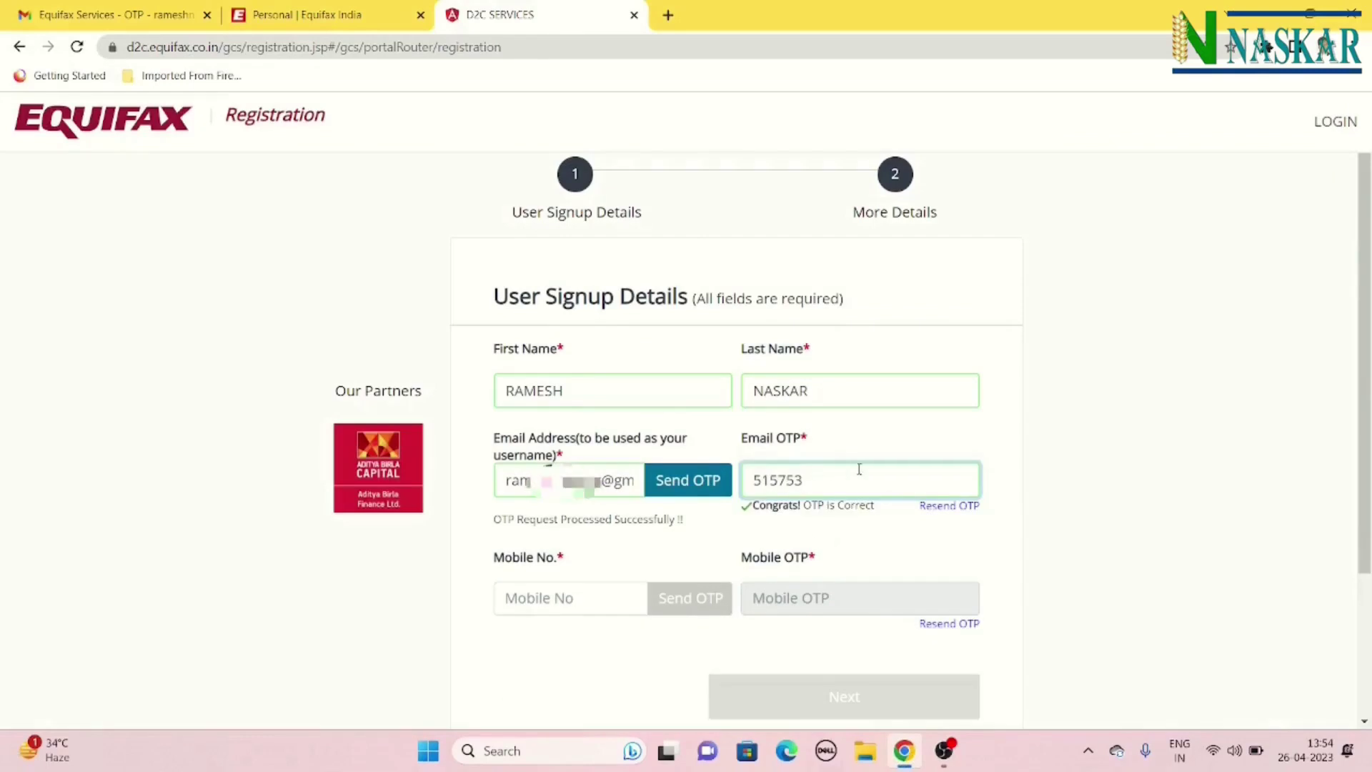
- Enter the mobile number, request its OTP and type the SMS verification code
scroll(866, 479, "down", 2)
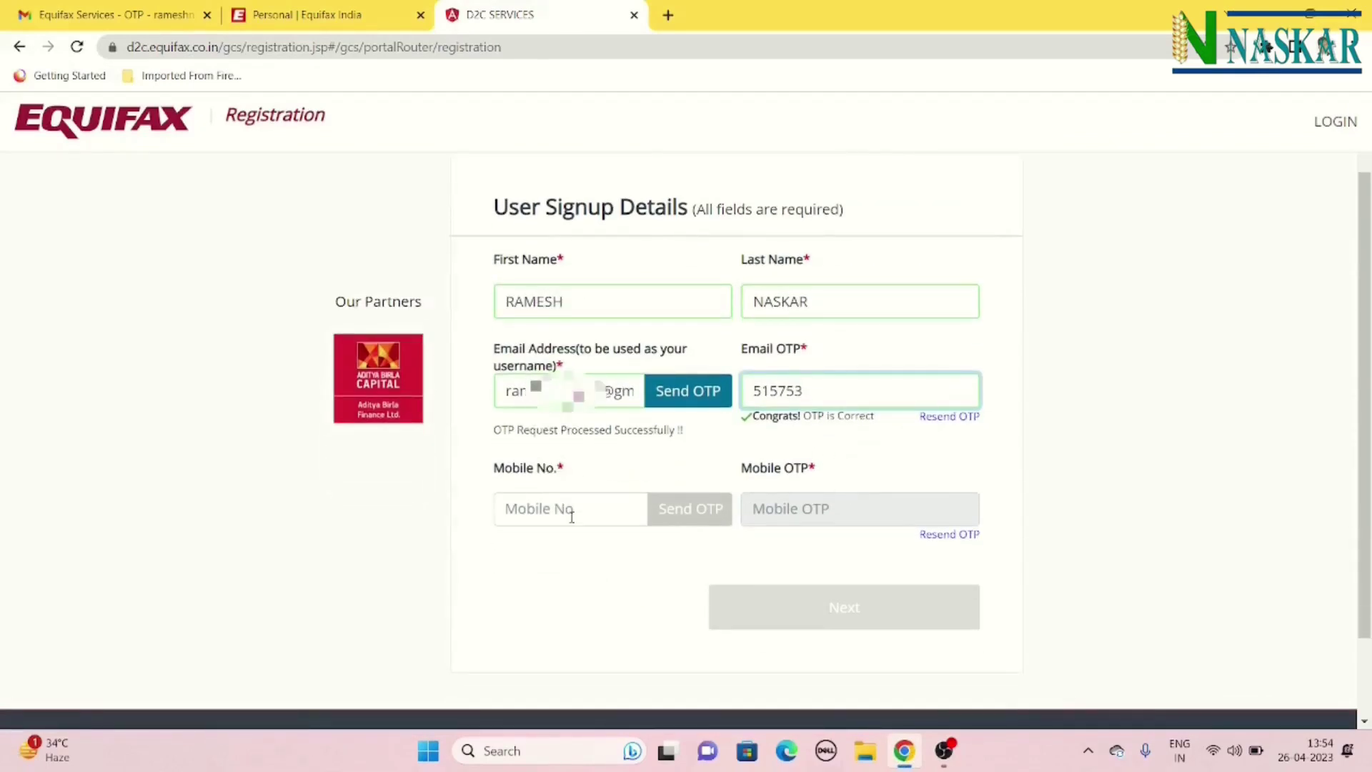
left_click(572, 516)
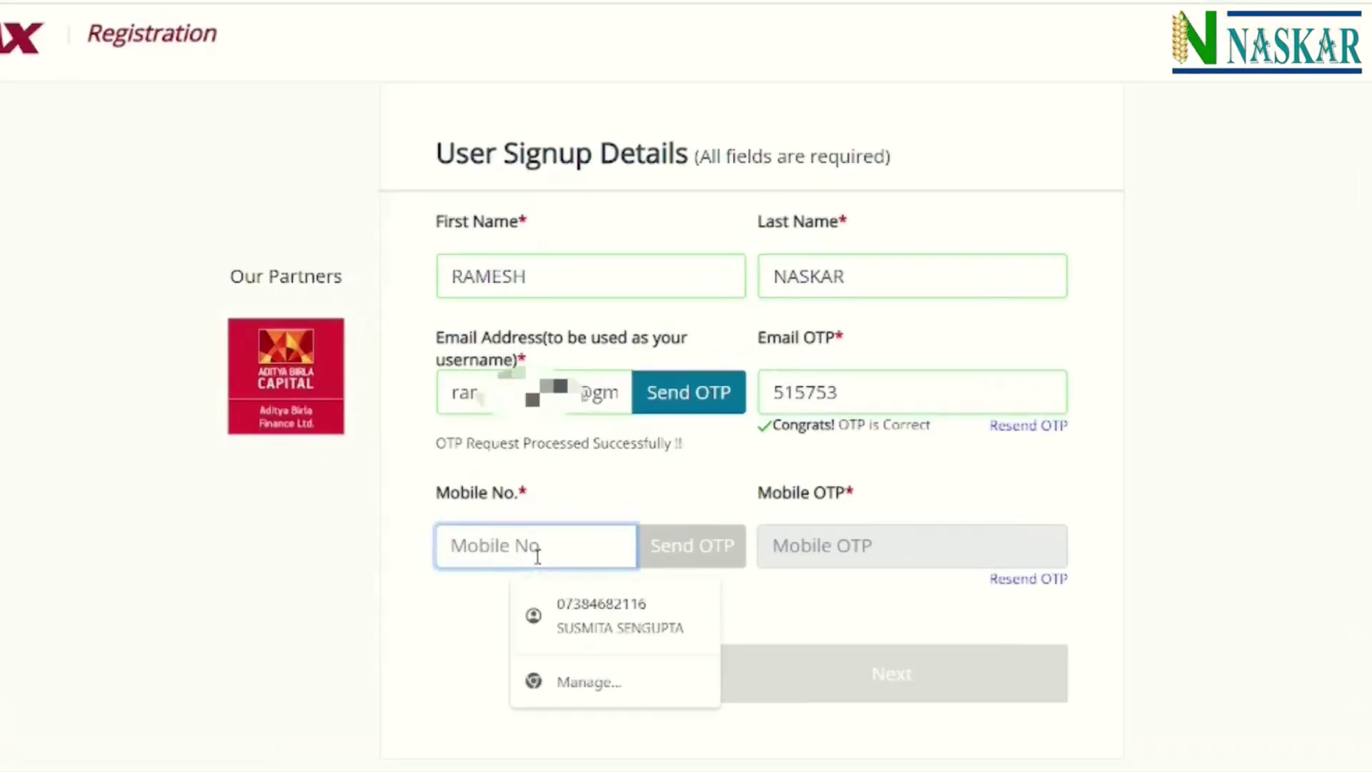
type("98")
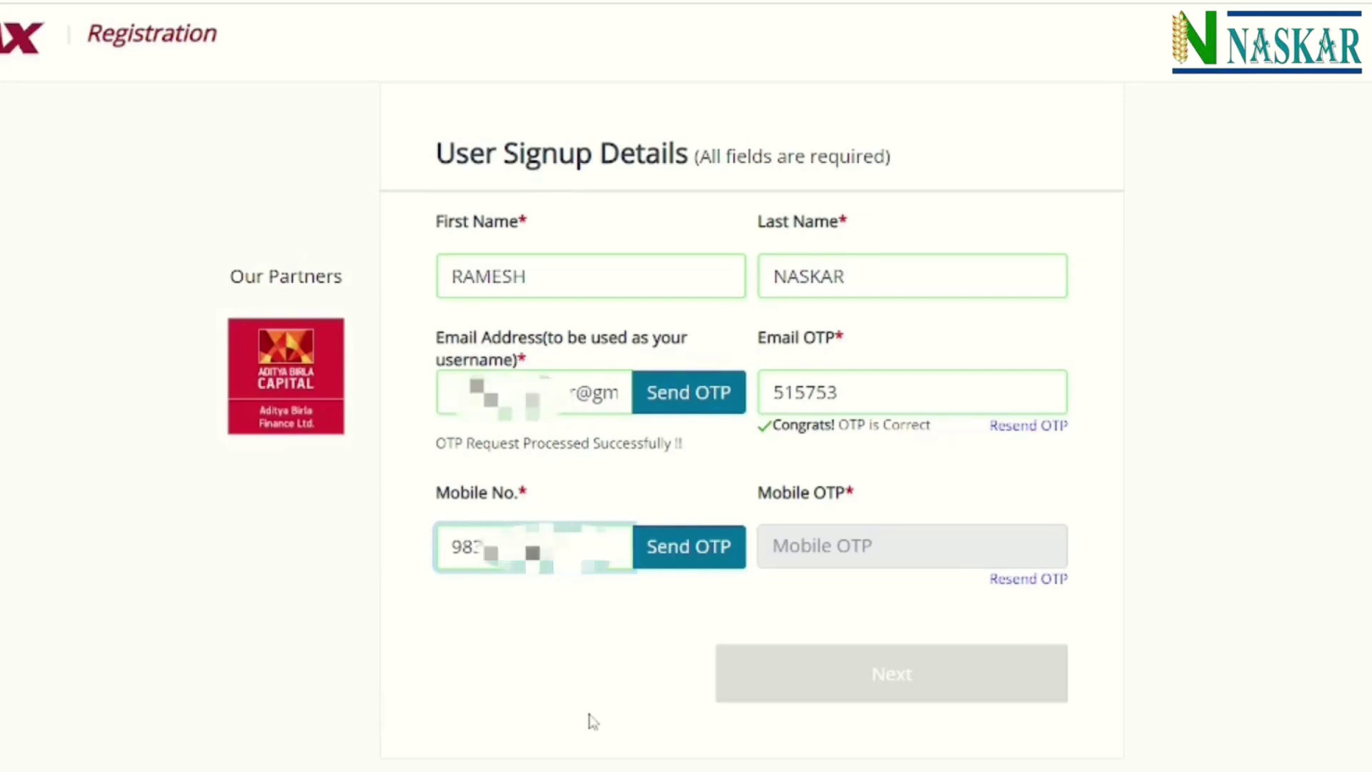
left_click(683, 558)
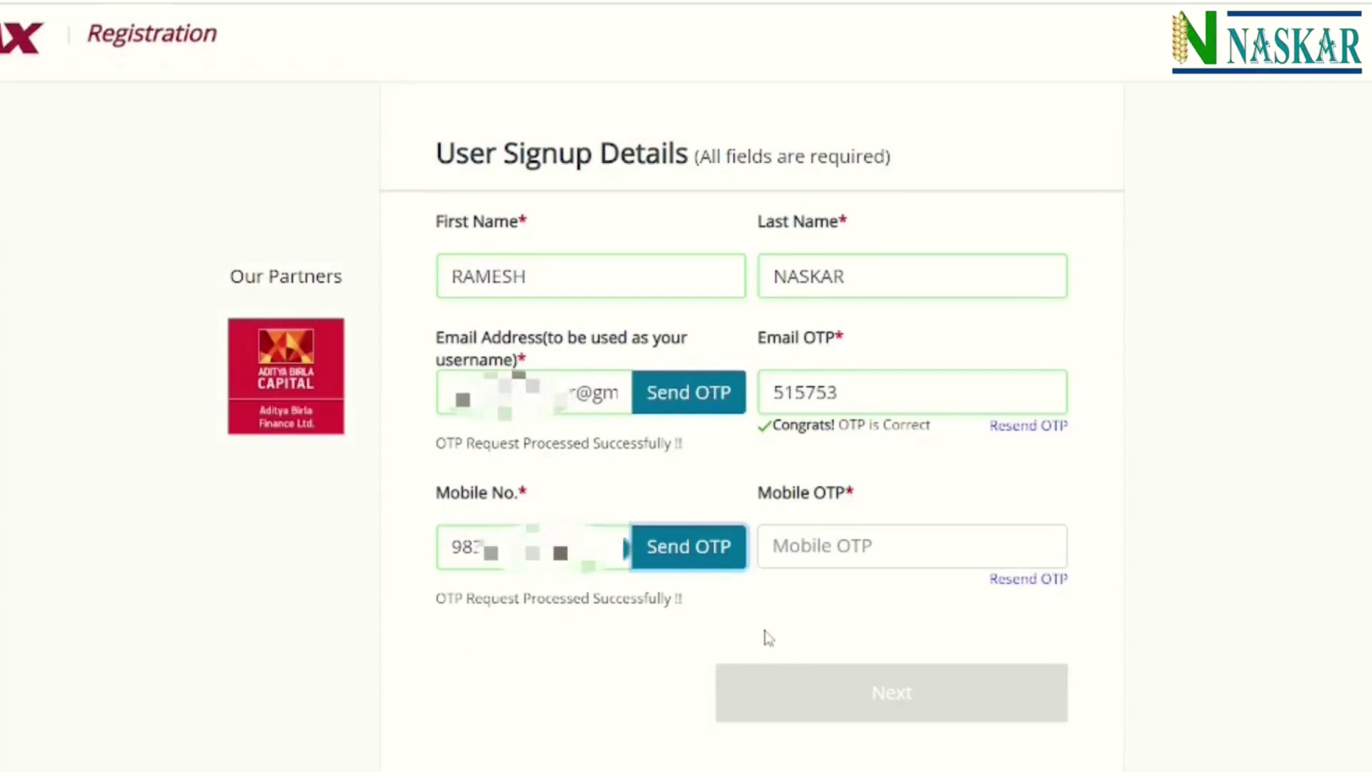
left_click(801, 556)
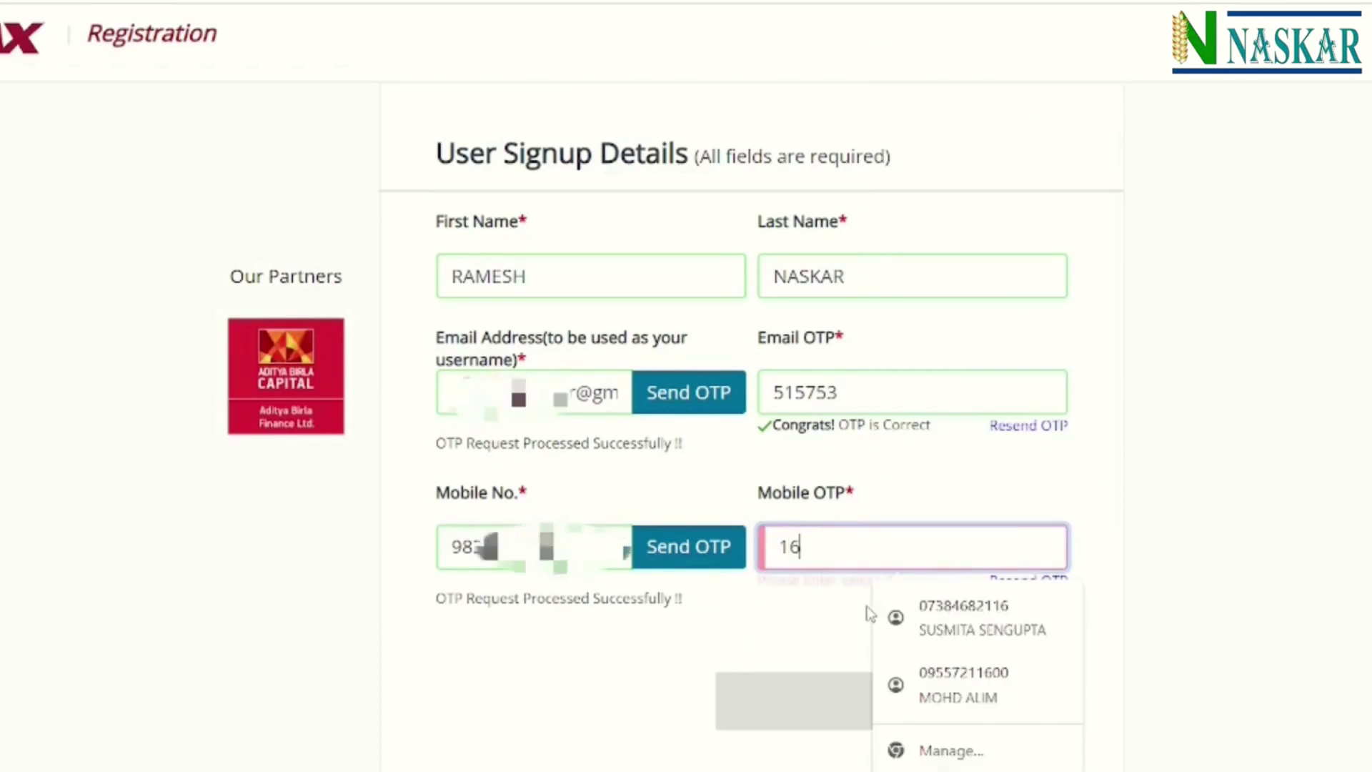
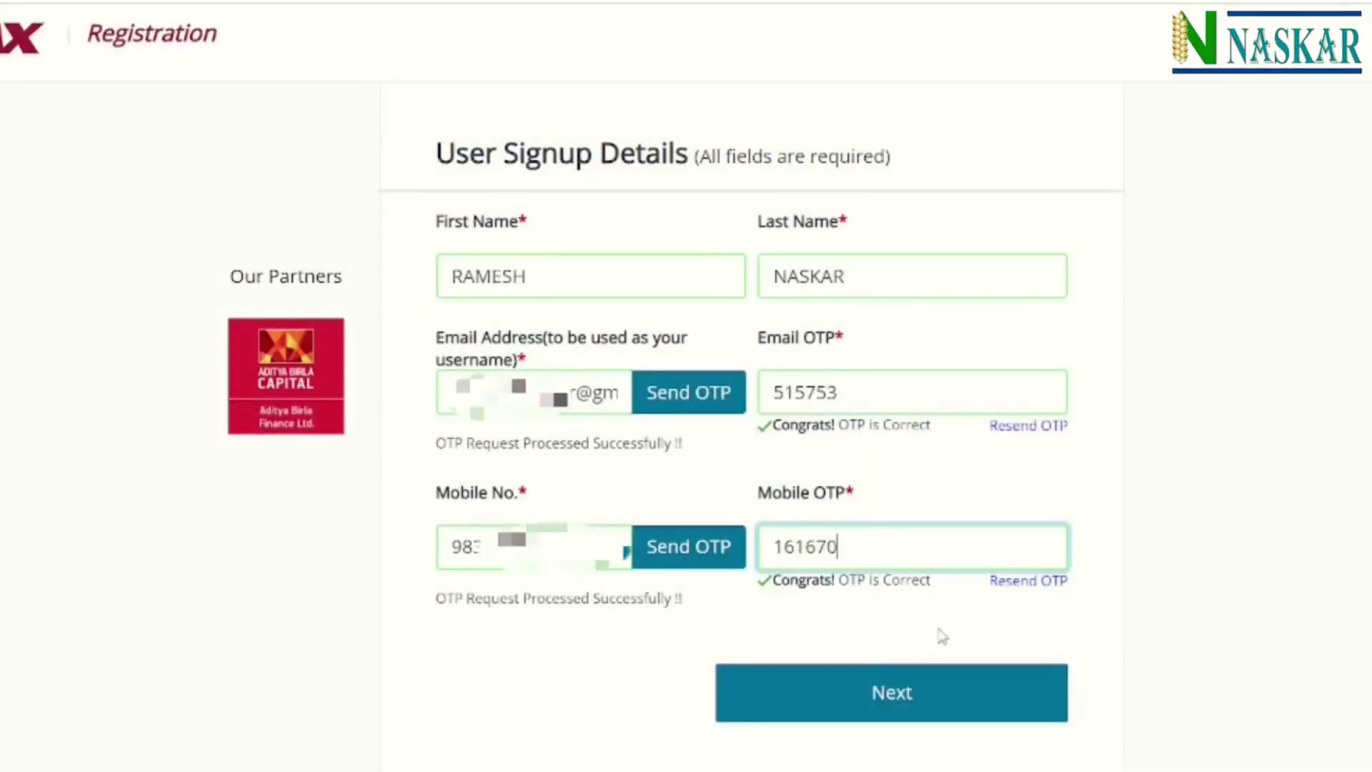
- Continue to More Details and enter the account password and its confirmation
left_click(905, 711)
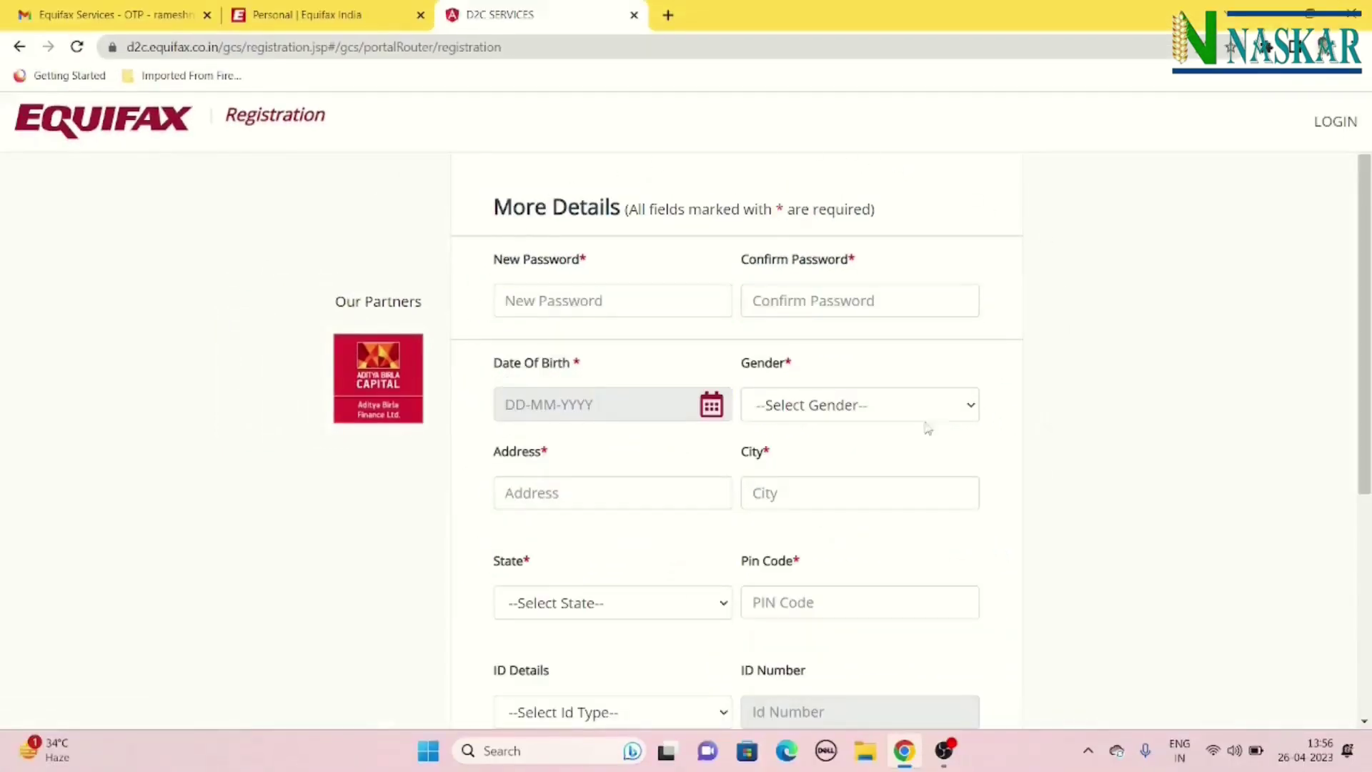
left_click(576, 303)
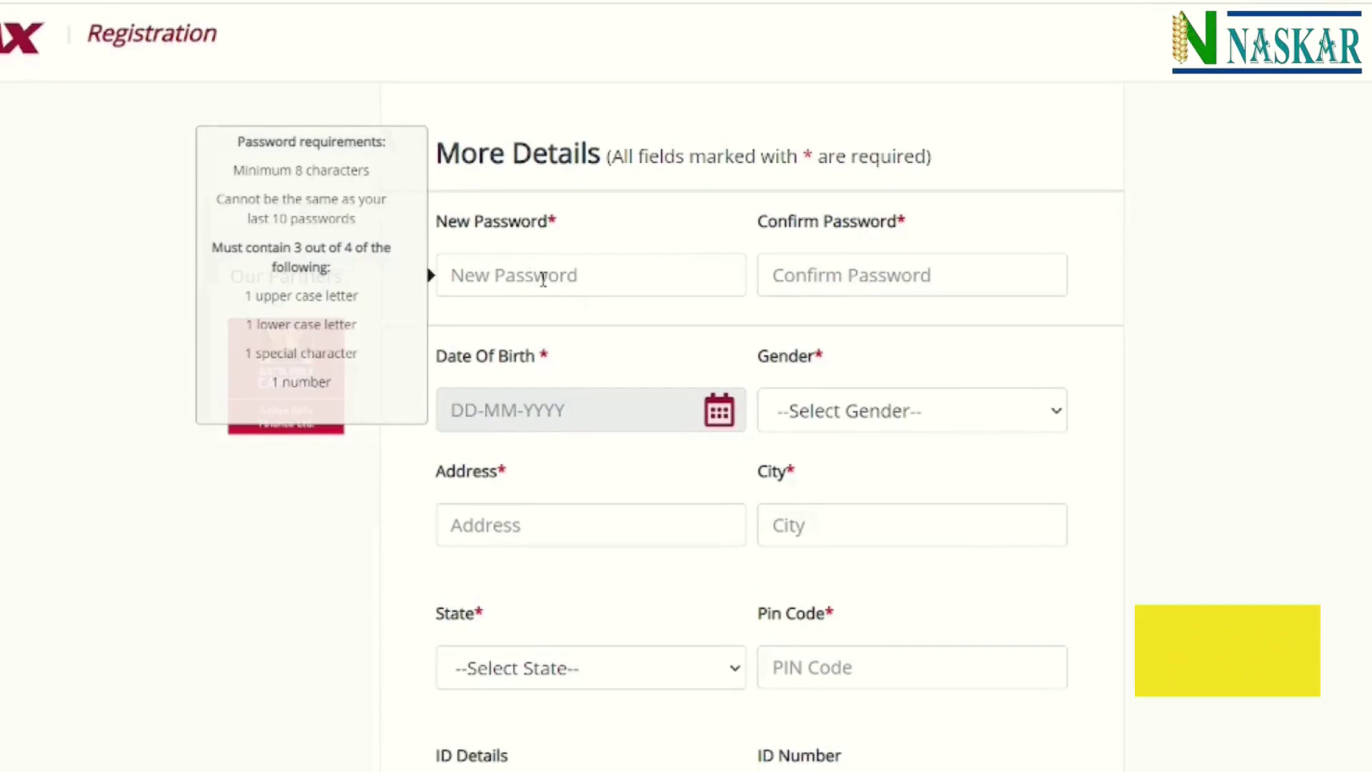
left_click(769, 272)
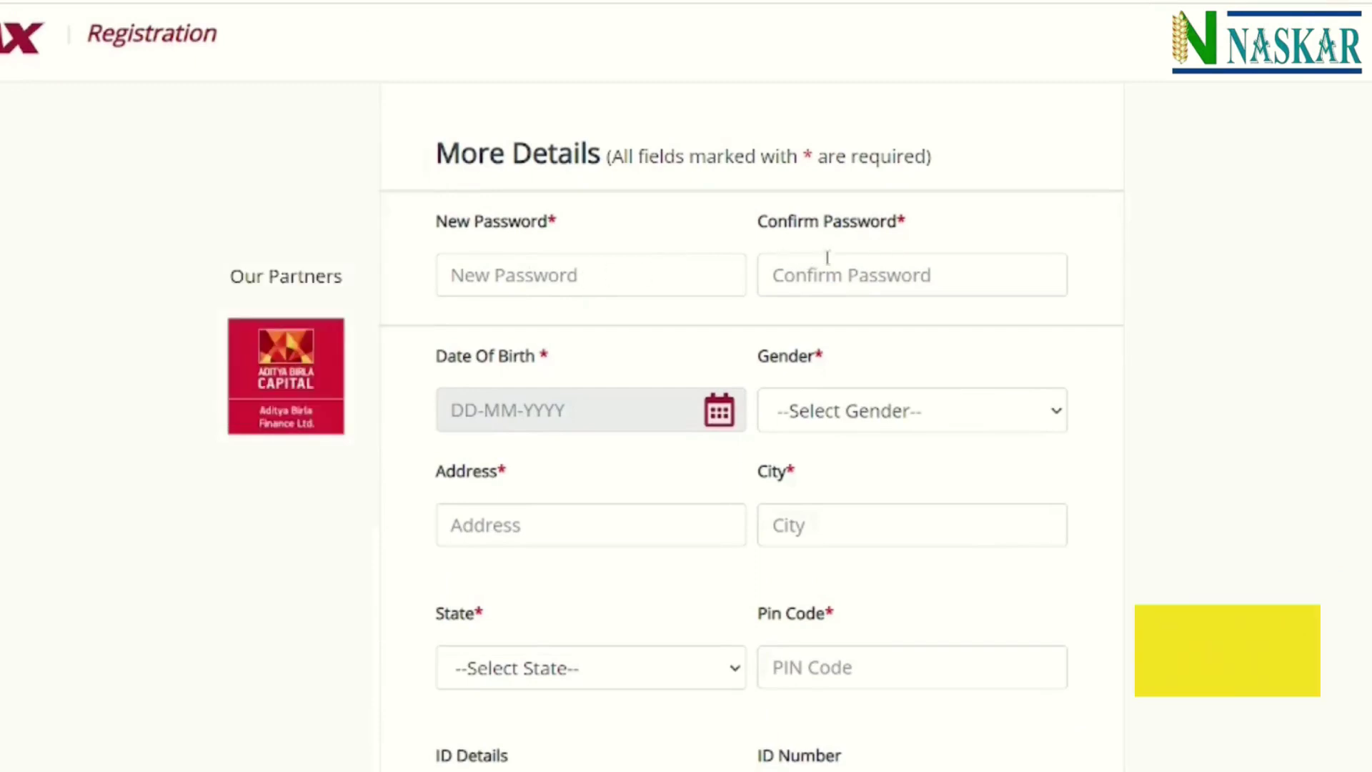
left_click(652, 291)
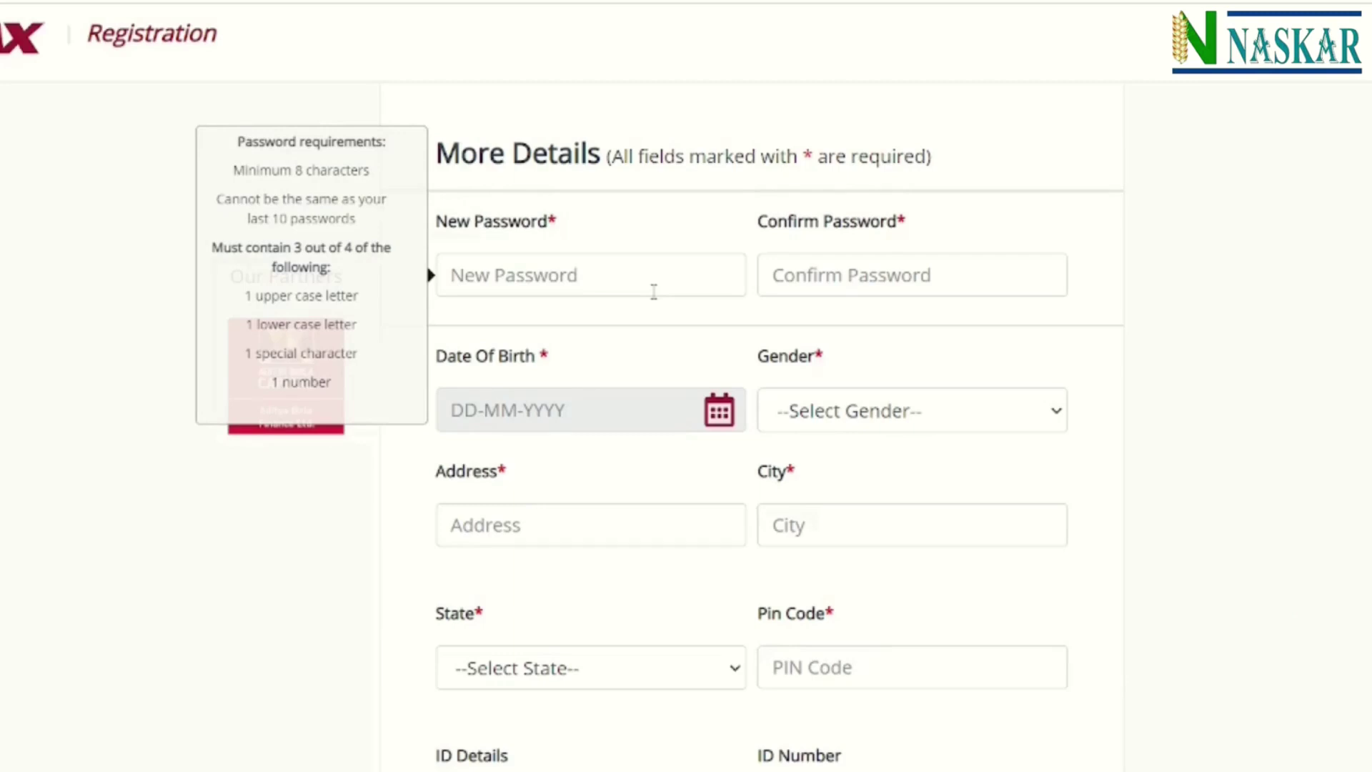
type("•••••••••••")
left_click(836, 275)
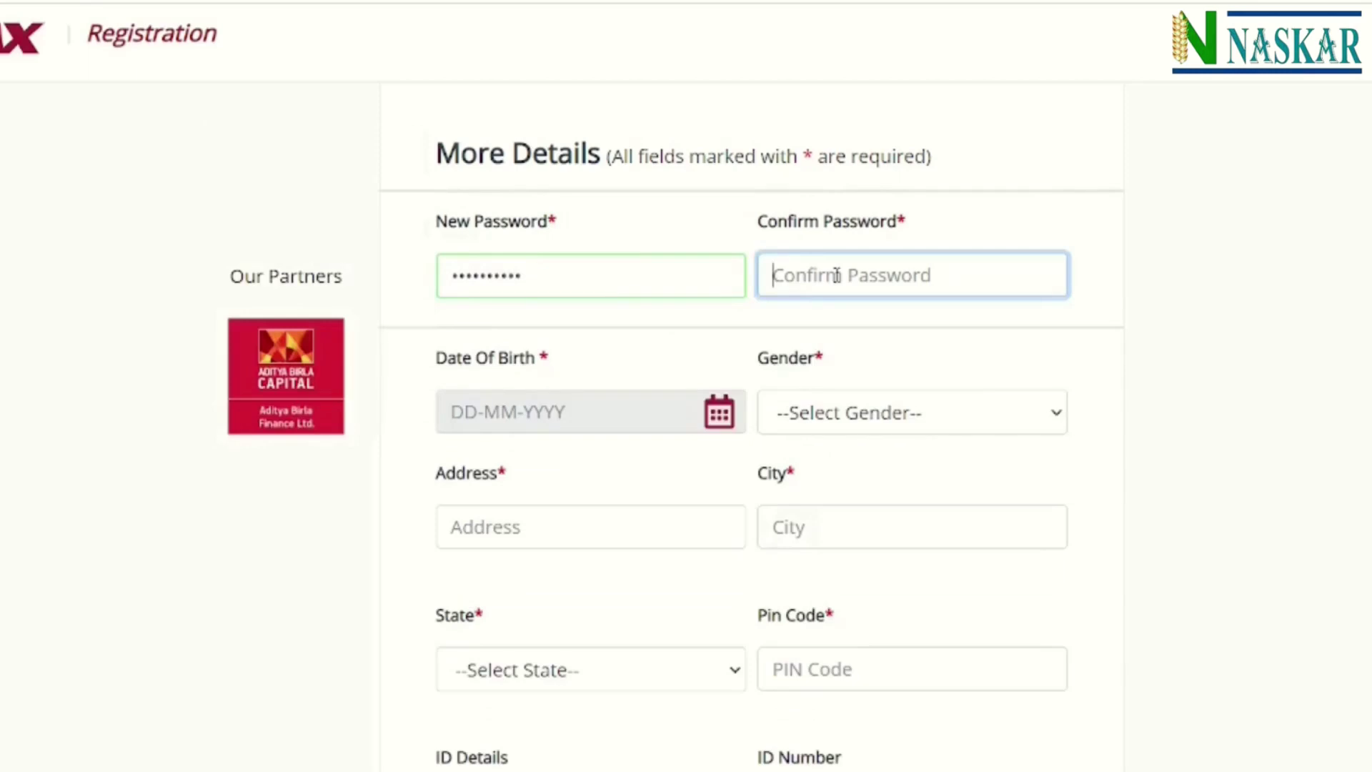
type("•••••••••••")
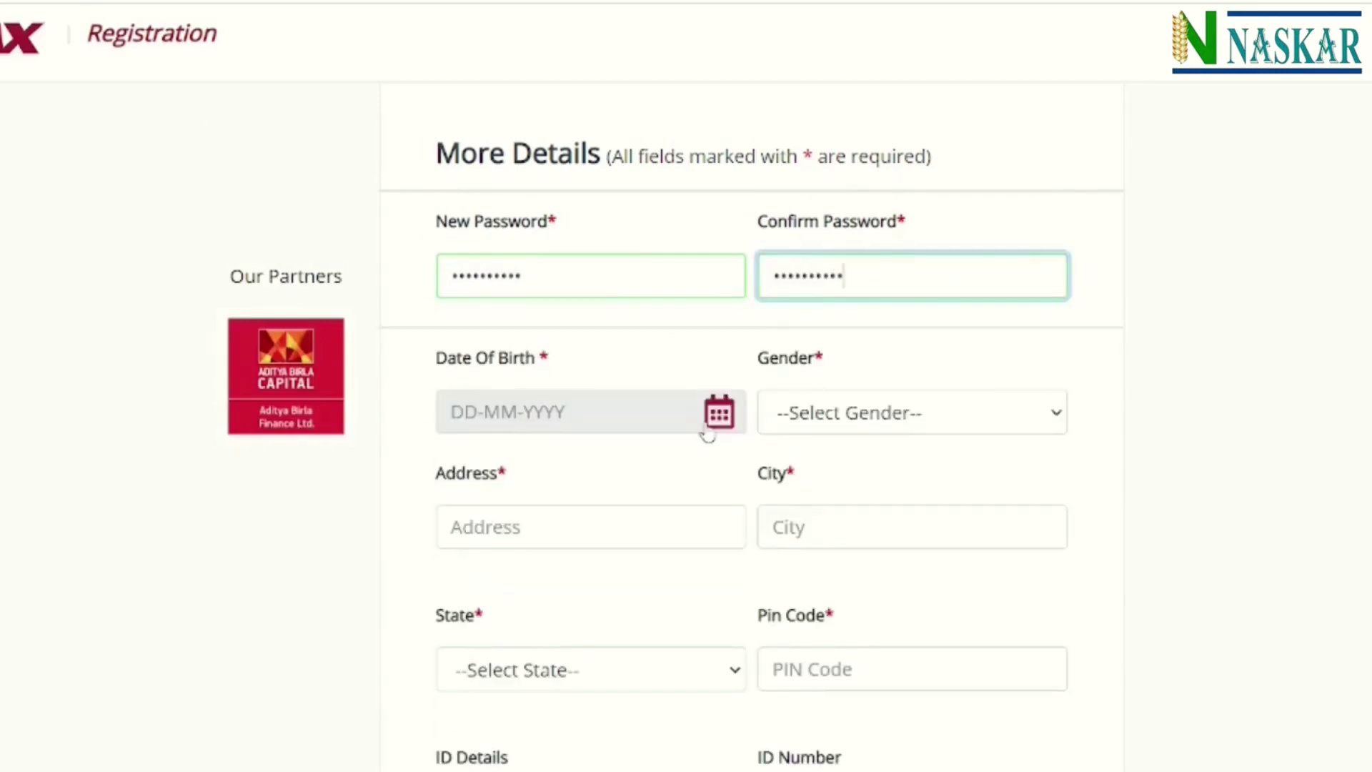
- Pick the date of birth from the calendar and set gender to Male
left_click(720, 415)
left_click(555, 734)
left_click(949, 422)
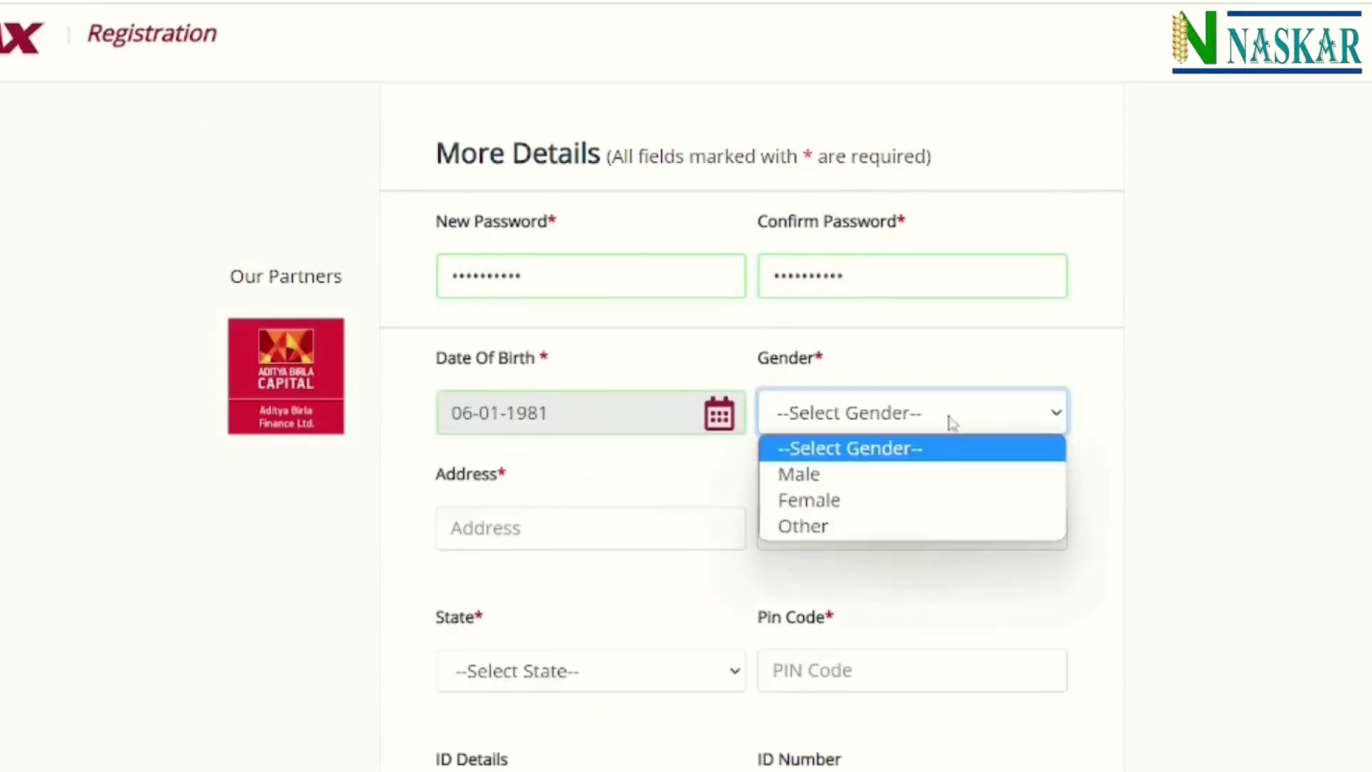
left_click(827, 475)
- Fill in the address and city, choose West Bengal as the state, and enter the PIN code
left_click(611, 531)
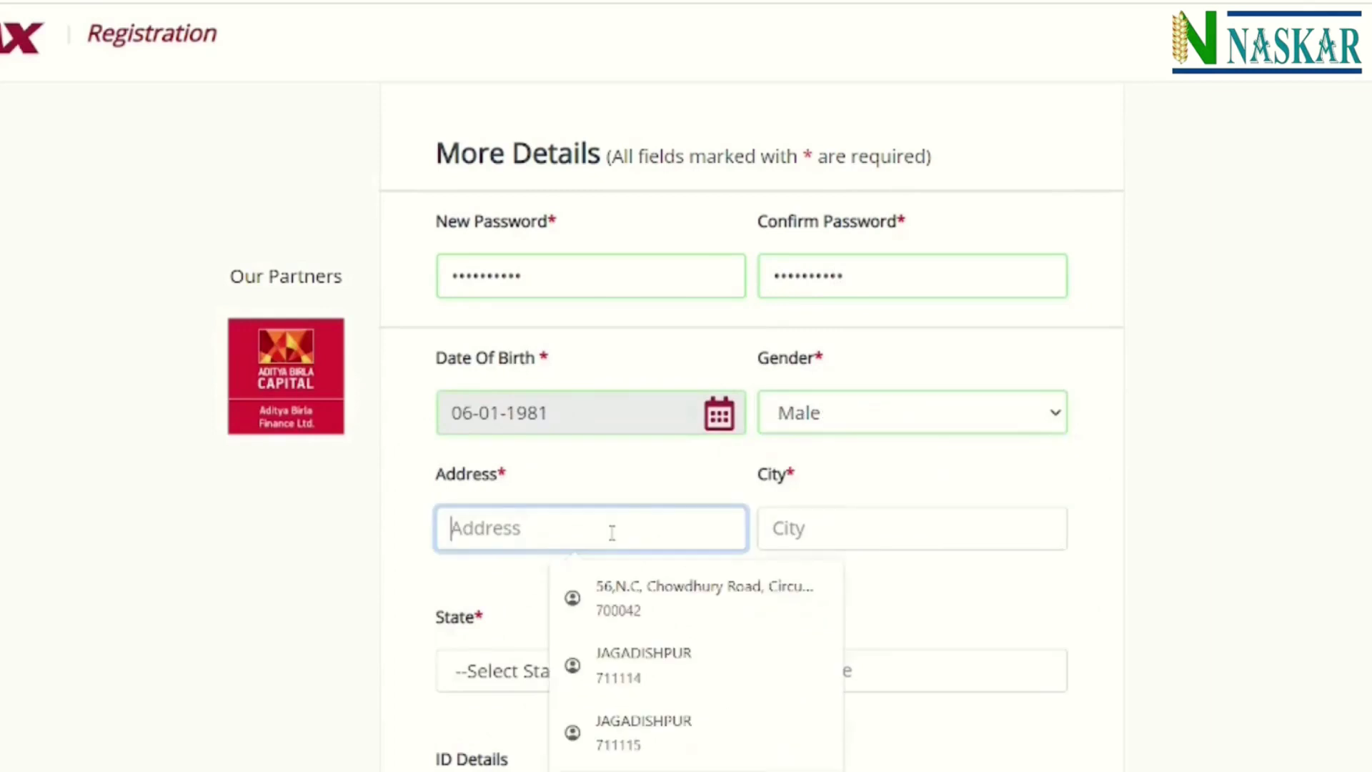
type("JAG")
left_click(800, 528)
type("HO")
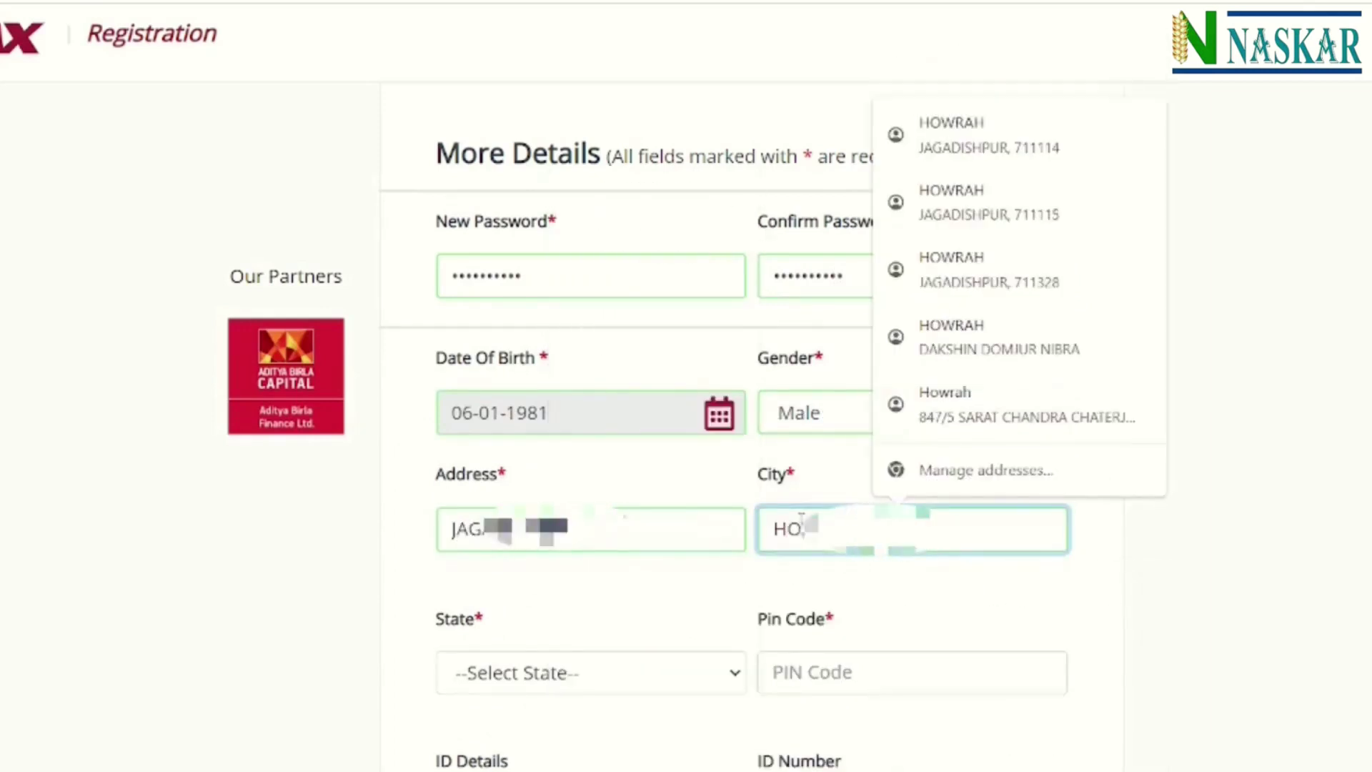
left_click(590, 672)
left_click(543, 610)
left_click(888, 671)
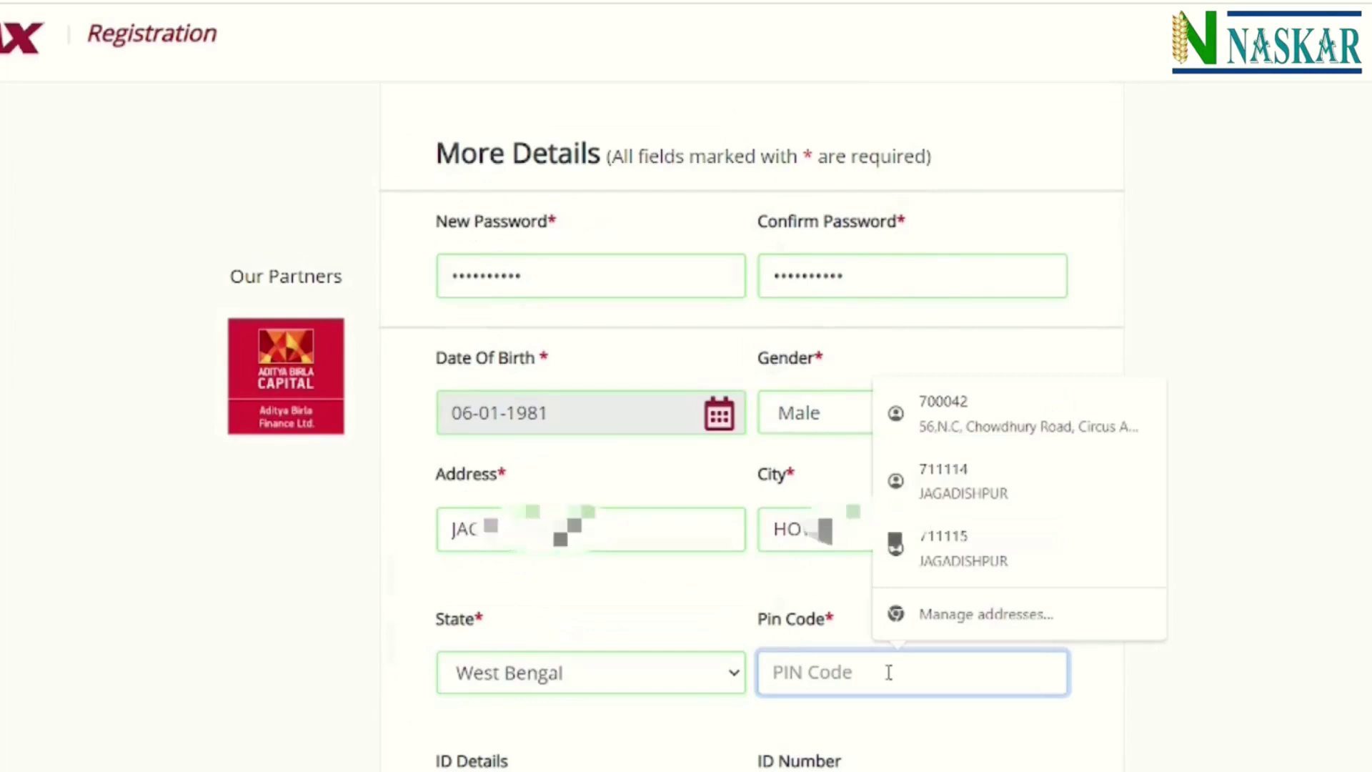
type("71")
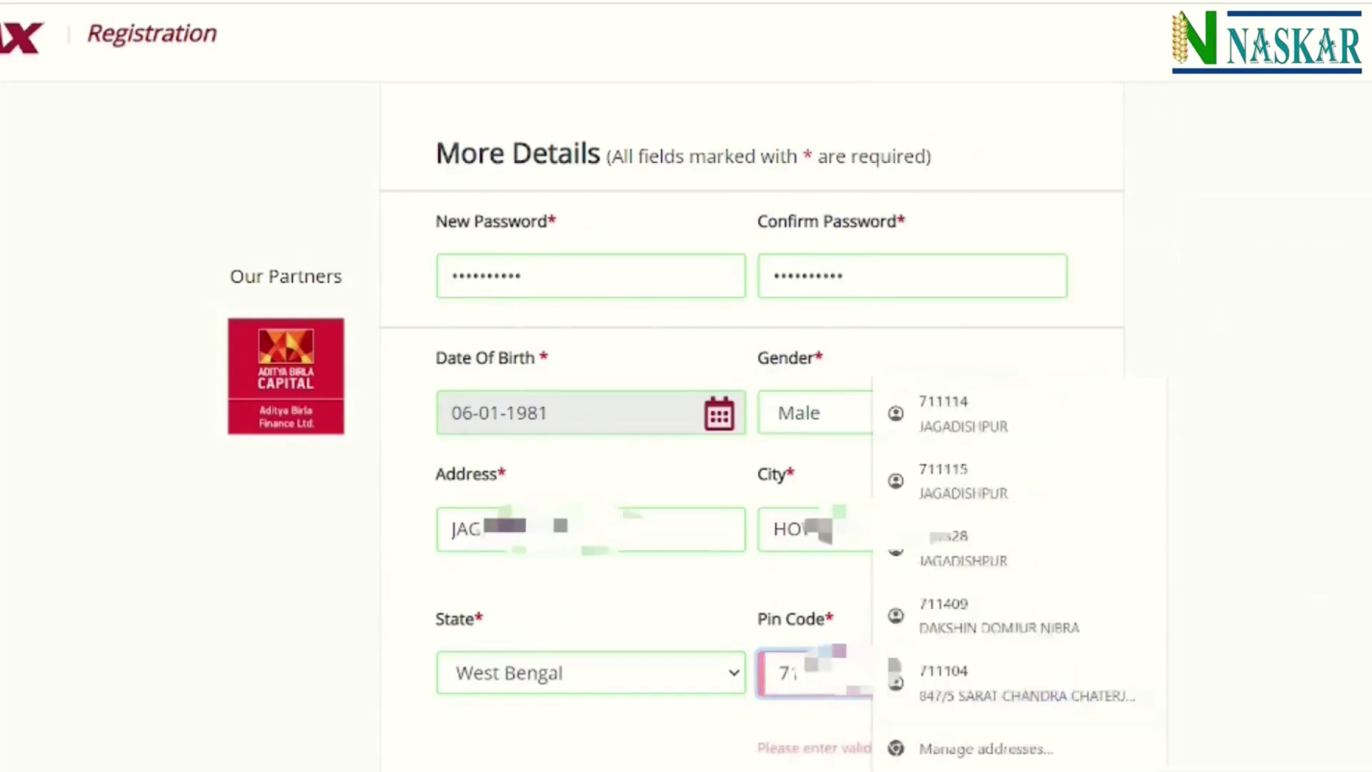
scroll(646, 599, "down", 3)
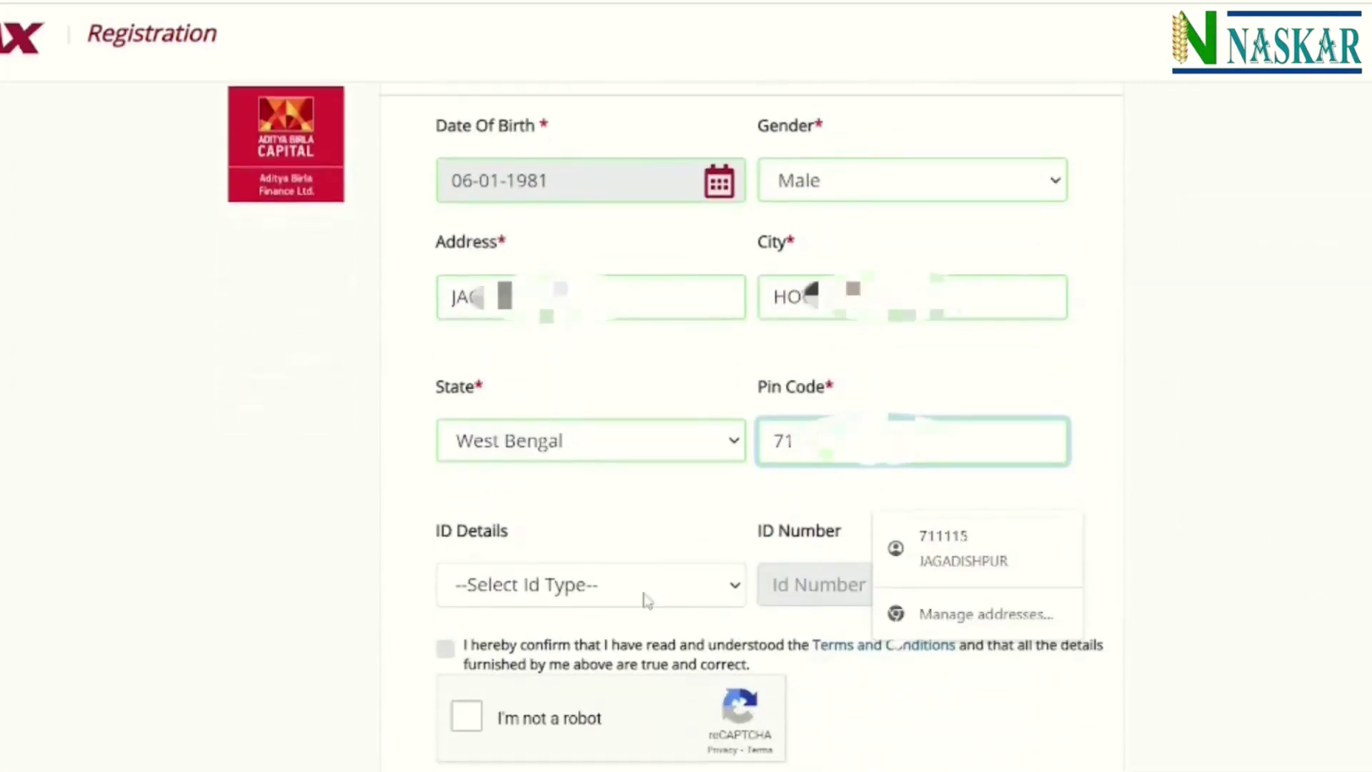
- Choose PAN as the ID type and enter the PAN number
left_click(647, 599)
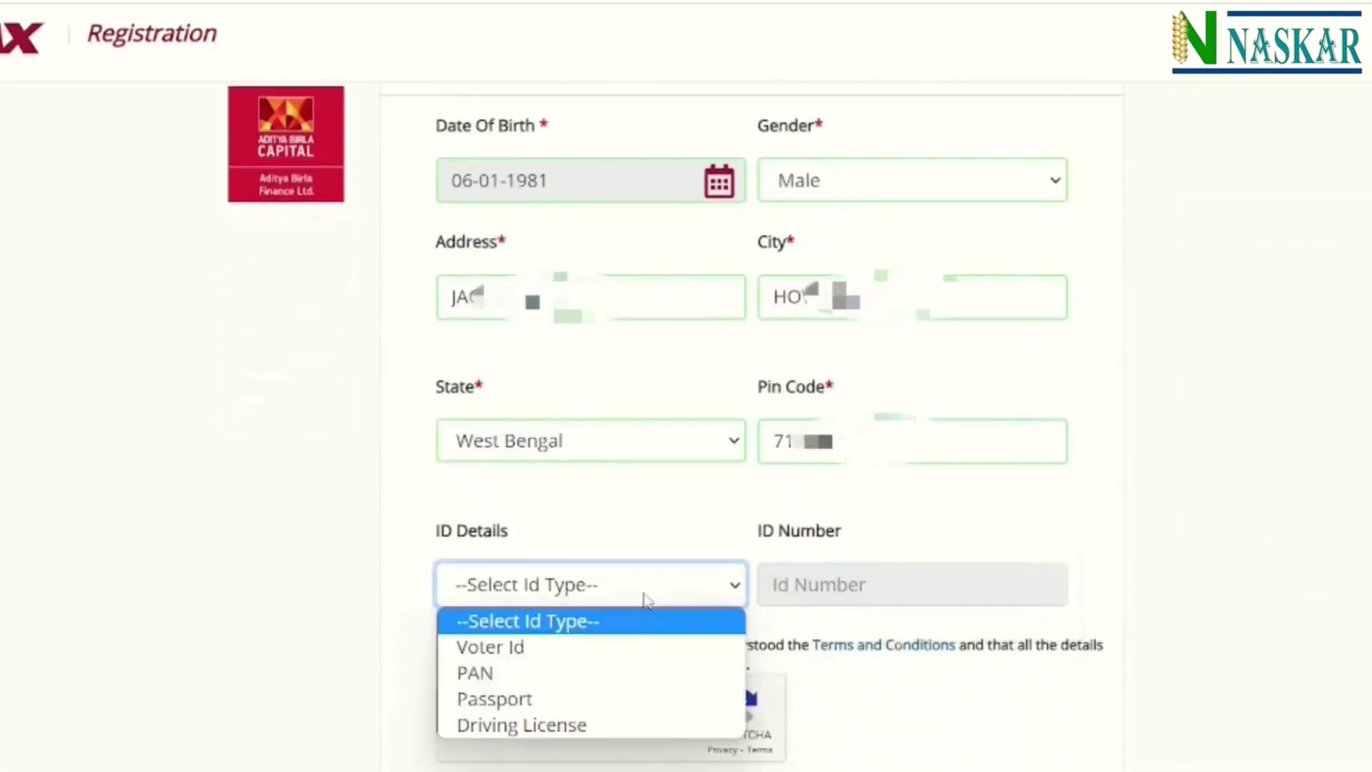
left_click(478, 675)
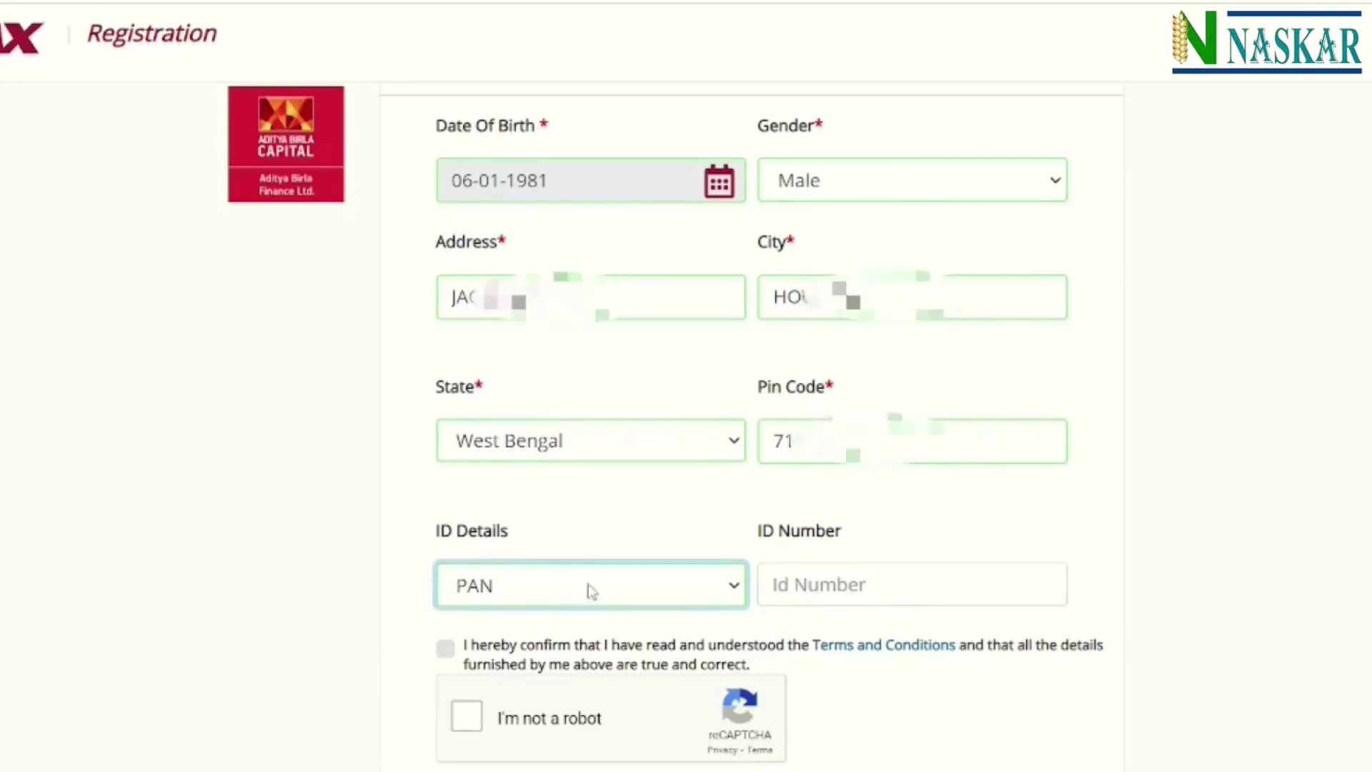
left_click(850, 589)
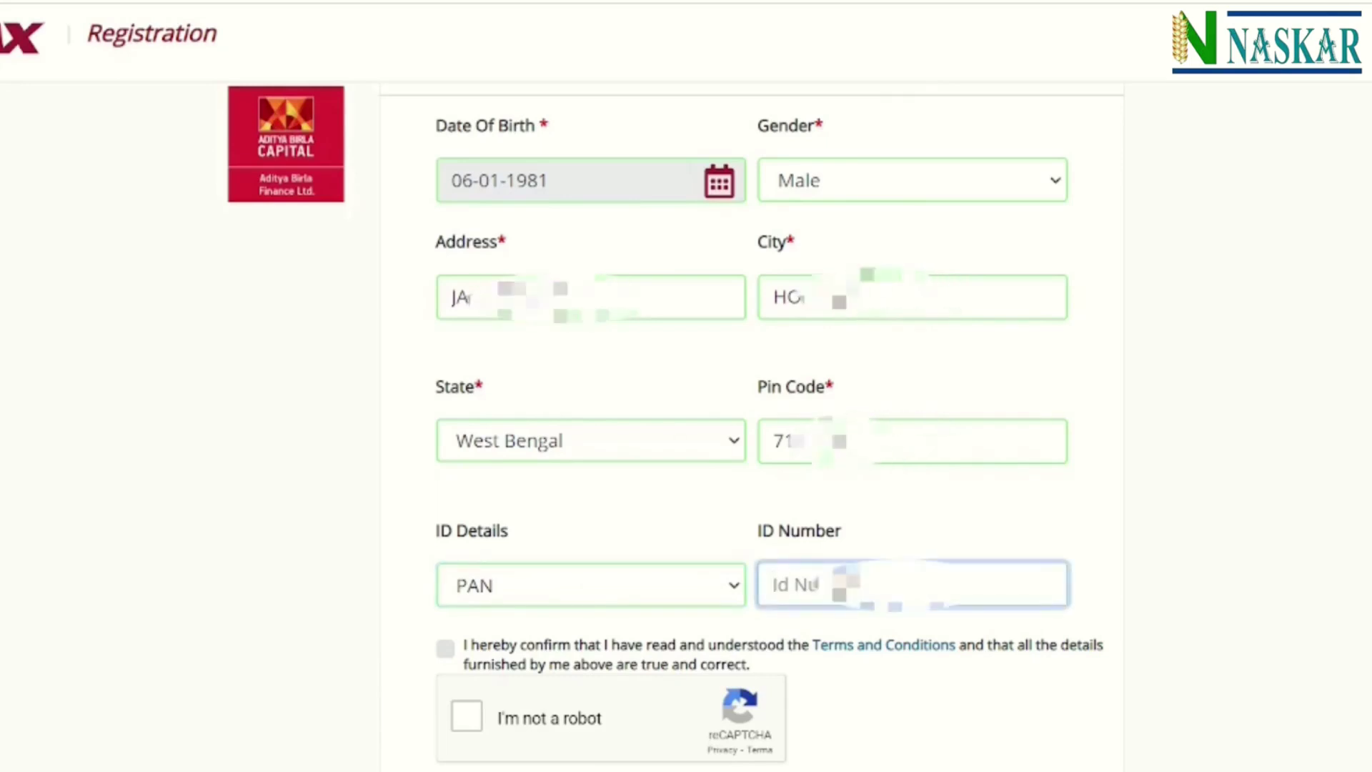
- Pass the 'I'm not a robot' check and accept the terms and conditions
left_click(465, 718)
scroll(447, 500, "down", 3)
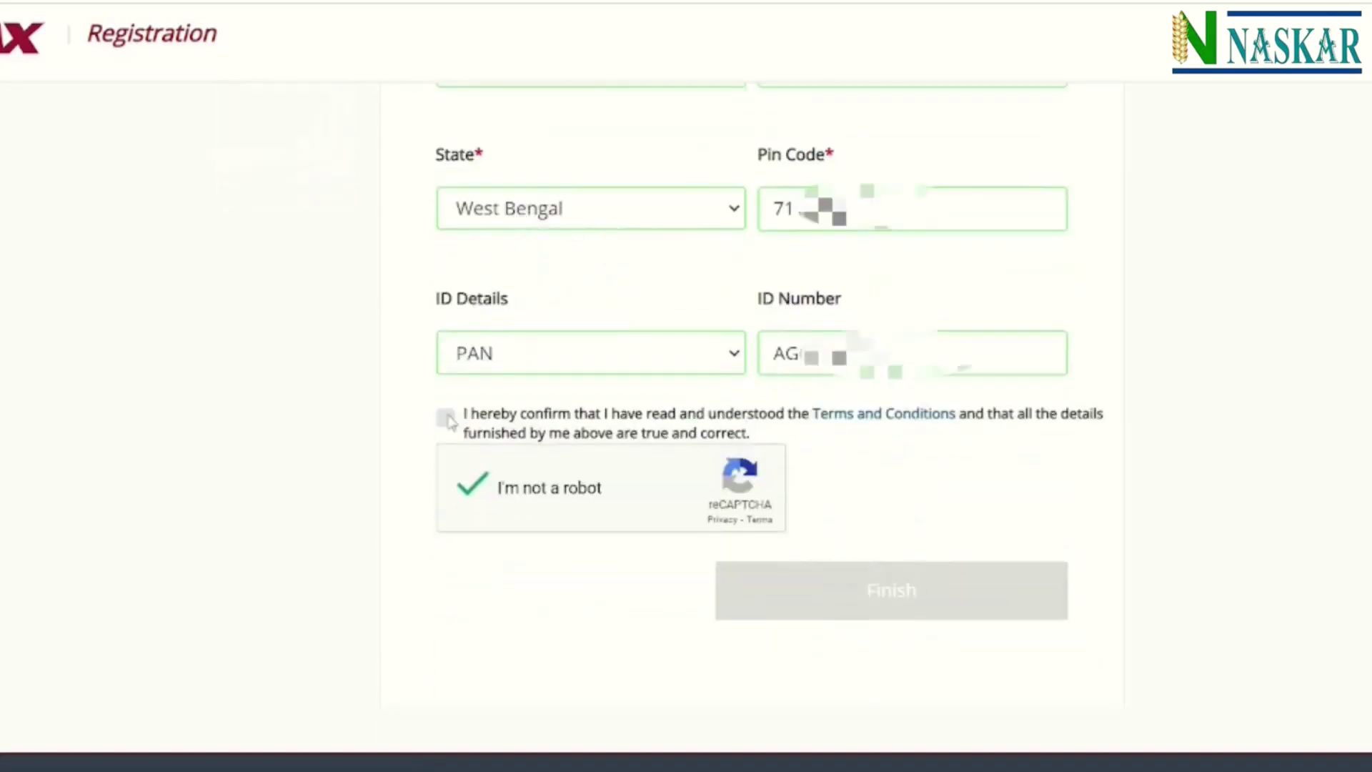
left_click(446, 420)
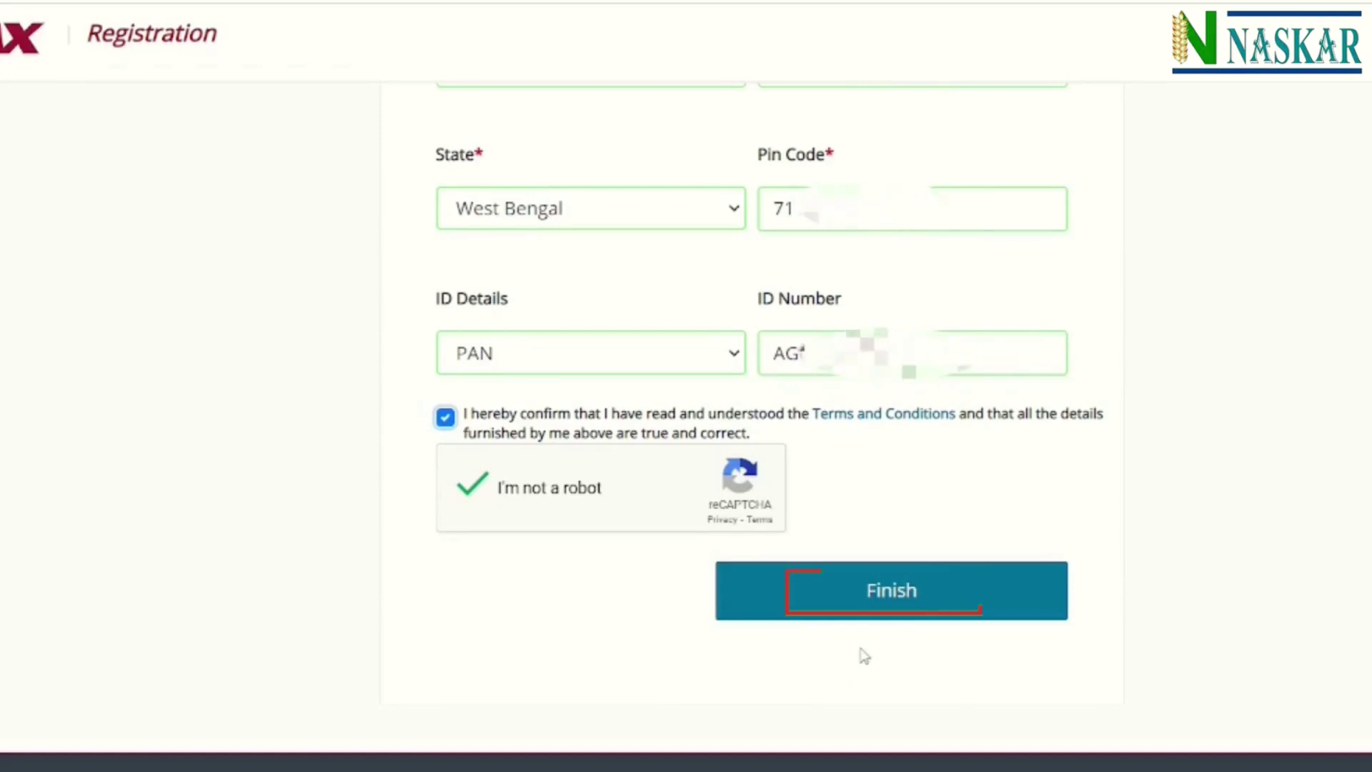
- Finish registration, then log in with the new account's user name and password
left_click(910, 597)
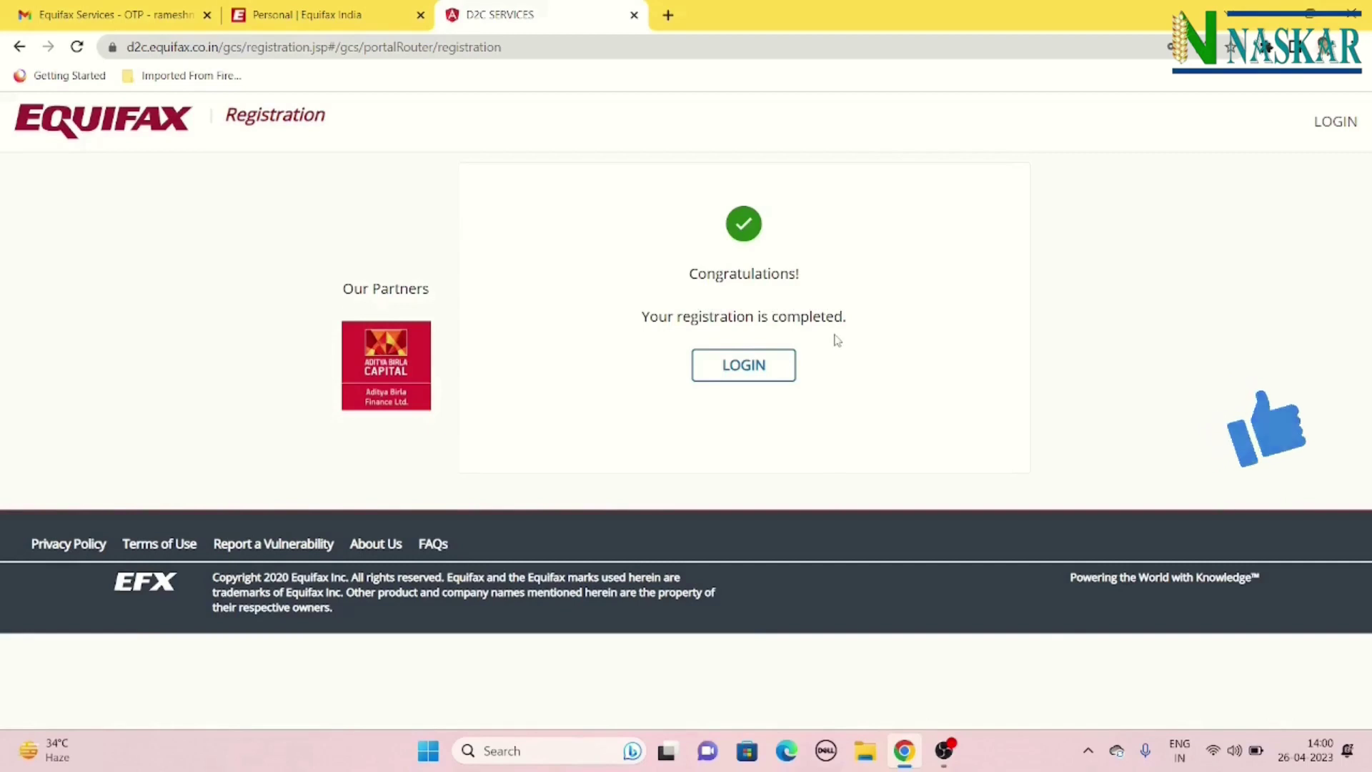
left_click(740, 372)
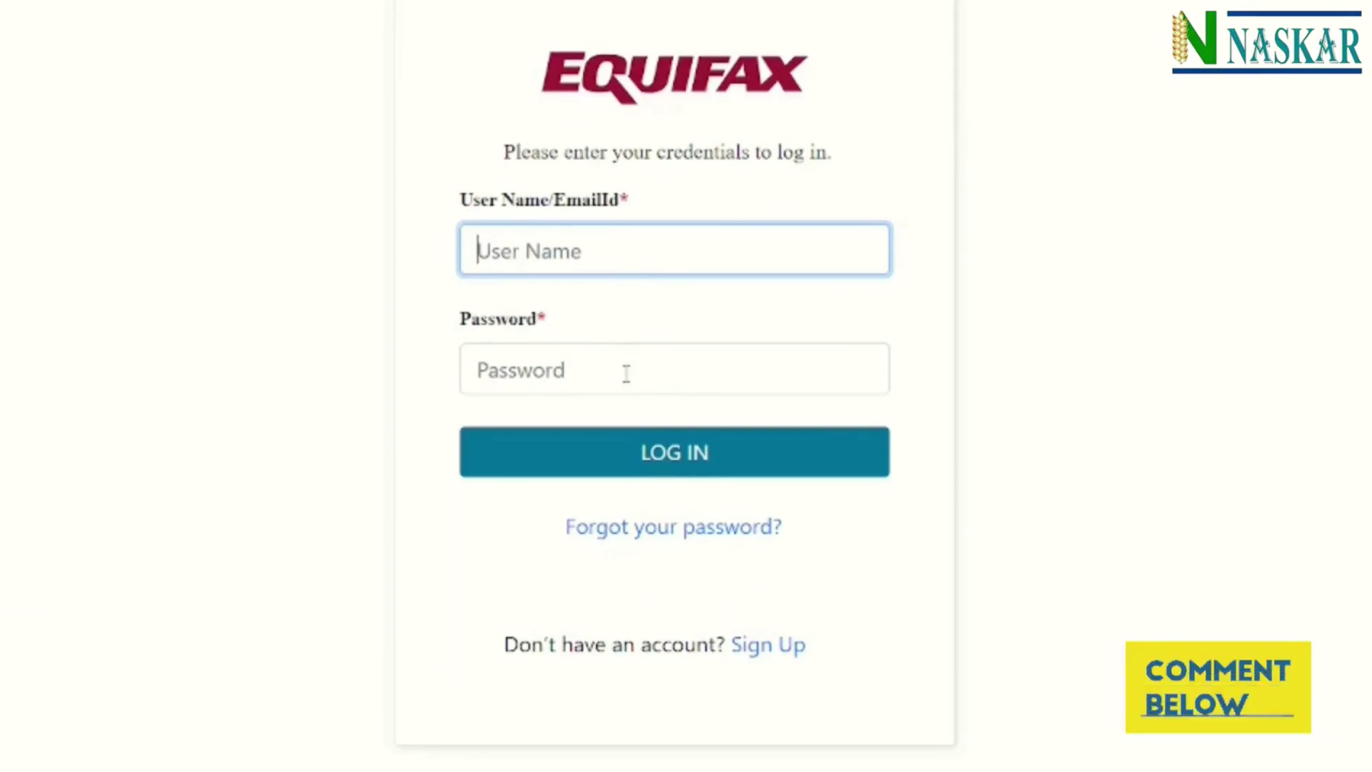
left_click(568, 238)
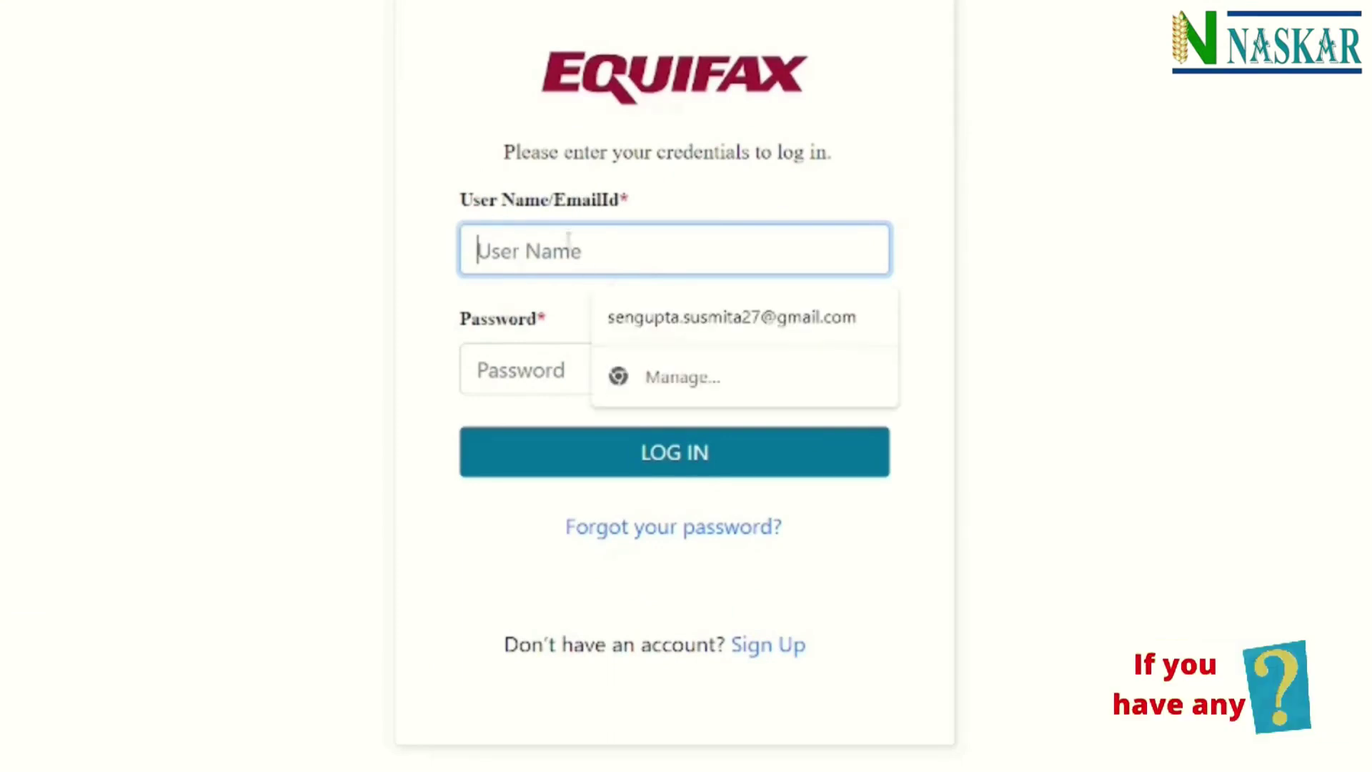
left_click(588, 373)
type("**********")
left_click(691, 456)
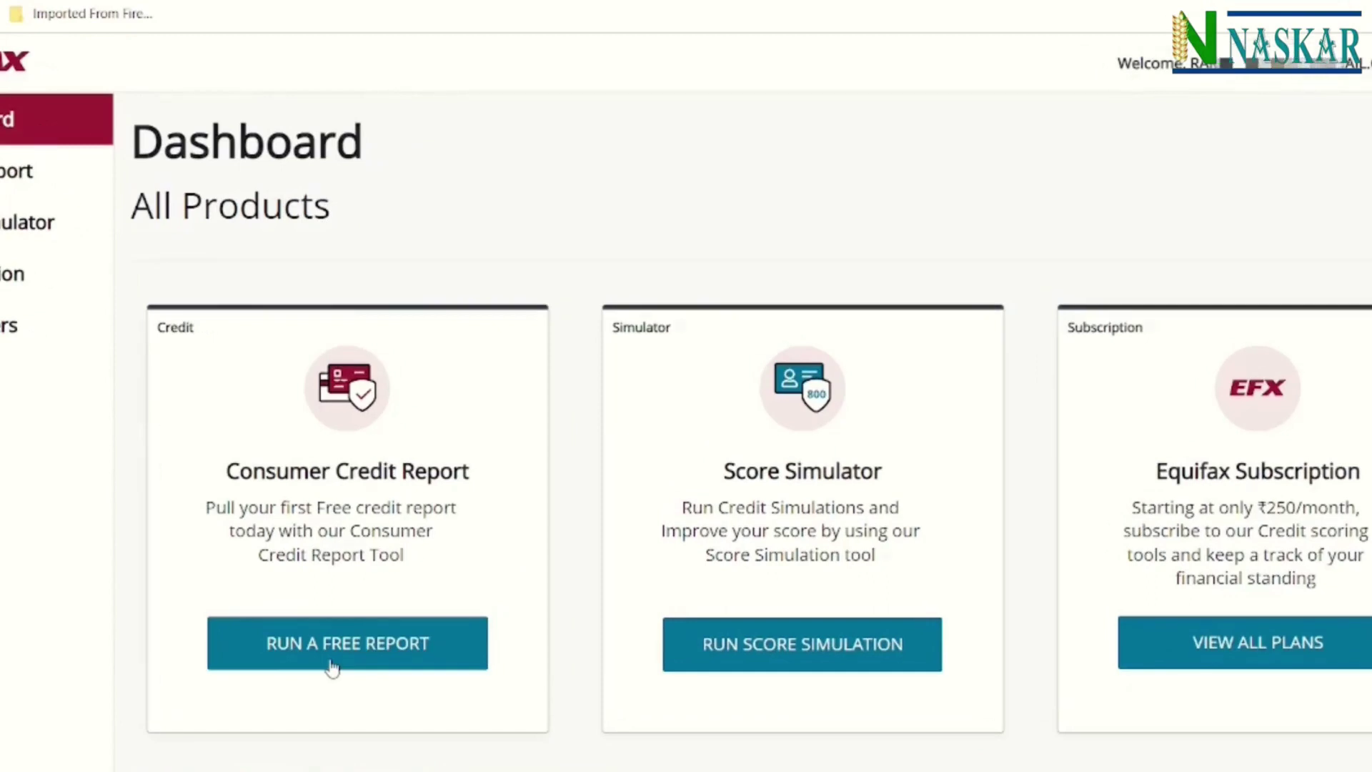
- Run the first free credit report, confirm it, and close the success message
left_click(333, 667)
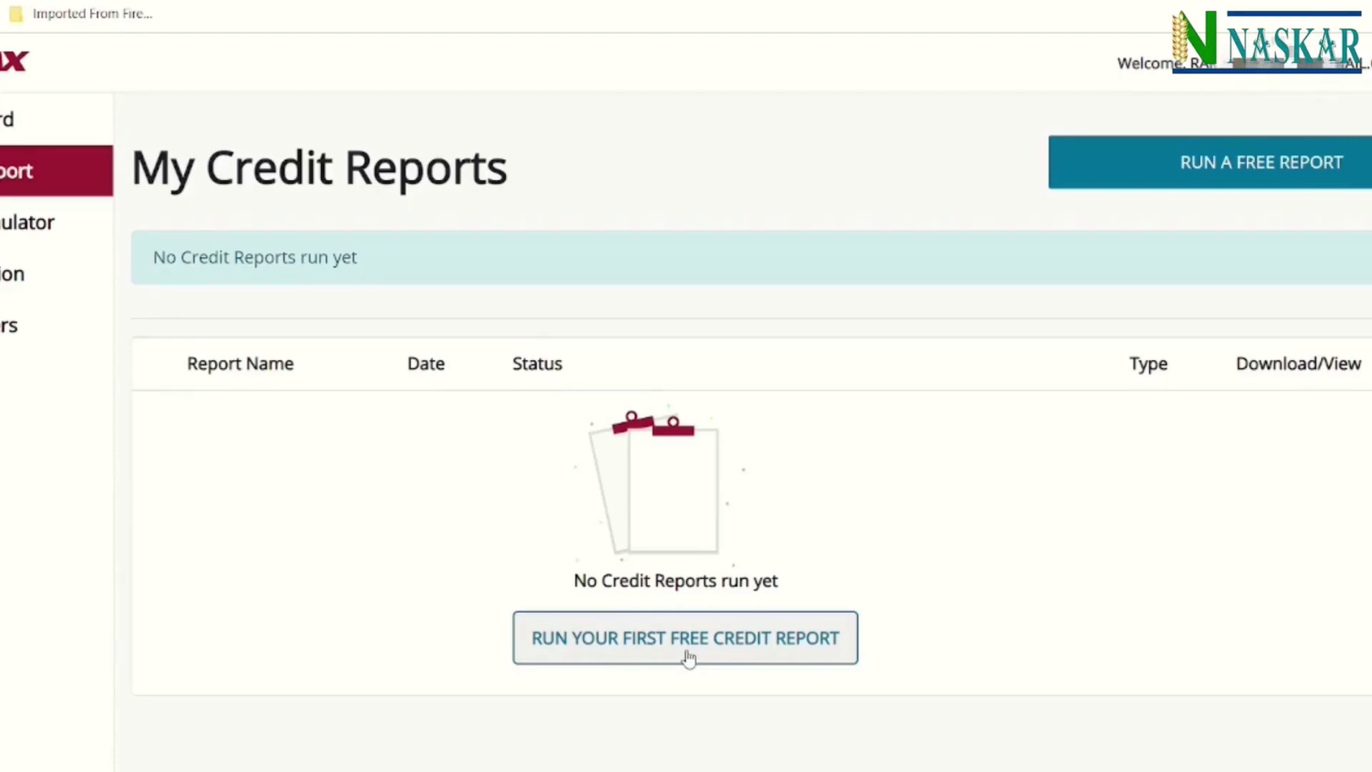
left_click(688, 657)
left_click(860, 264)
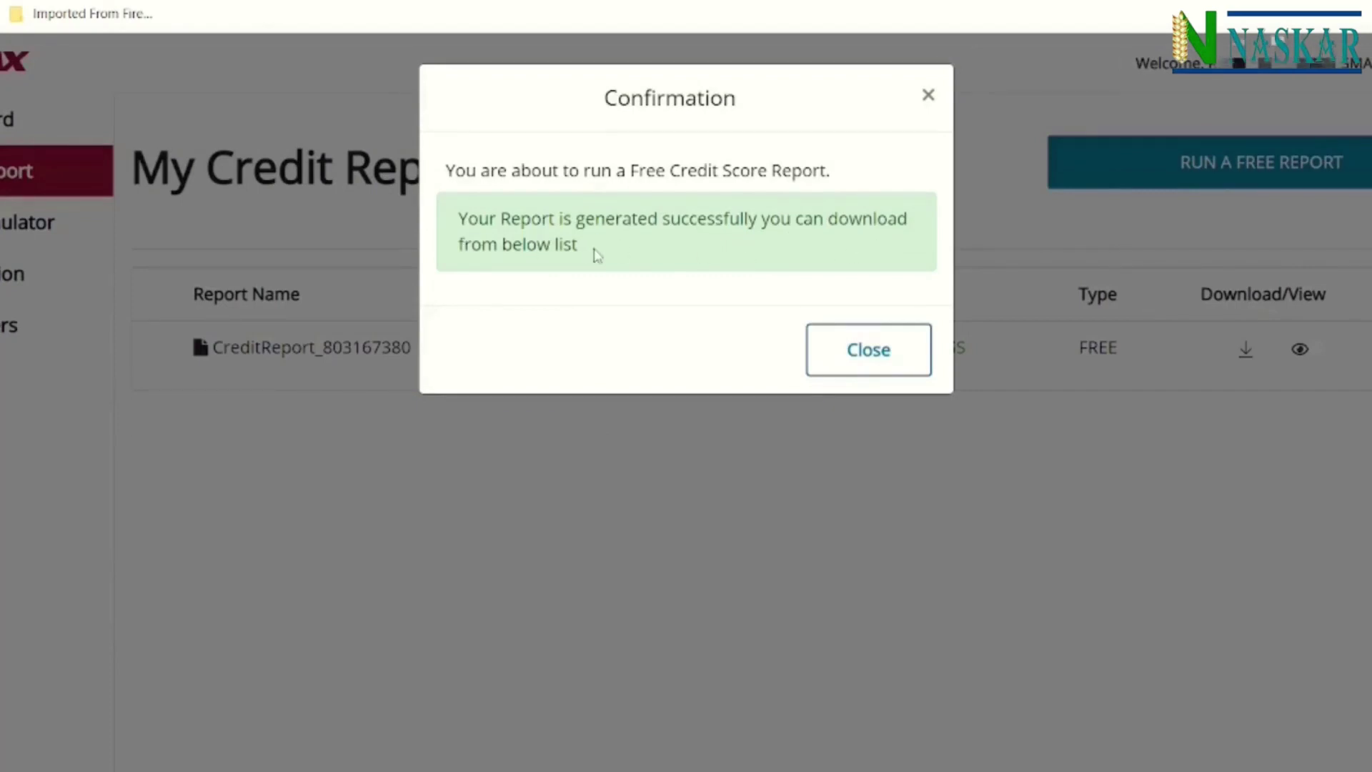
left_click(869, 350)
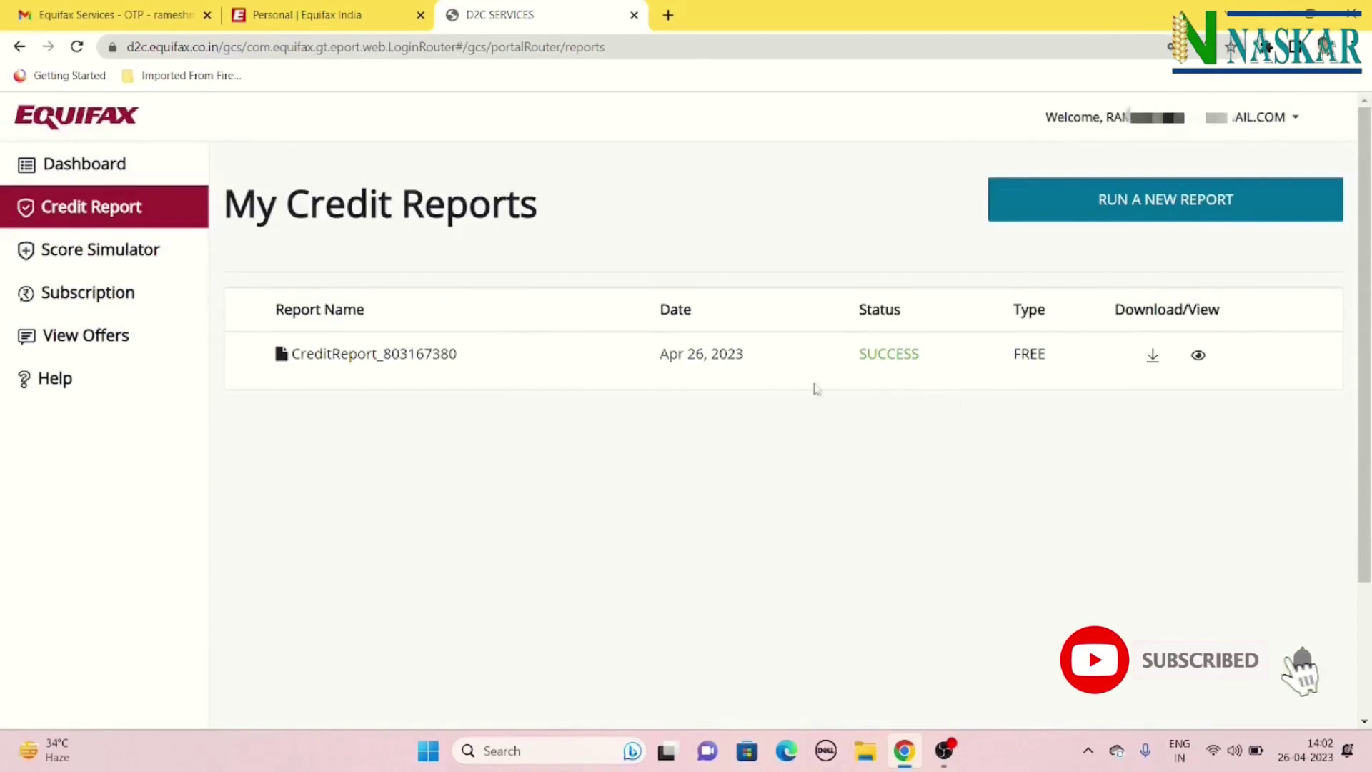
- Download the credit report PDF and open it from the download bar
left_click(1153, 357)
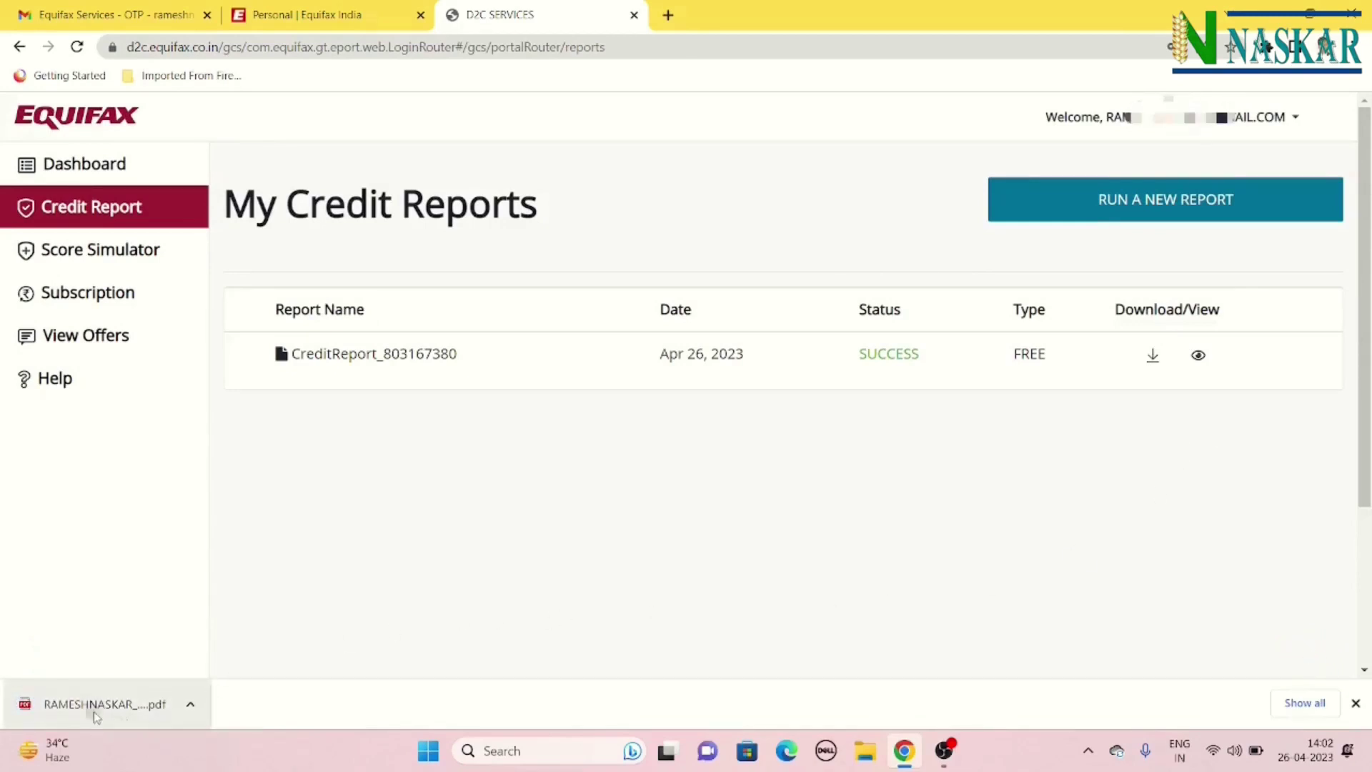
left_click(94, 711)
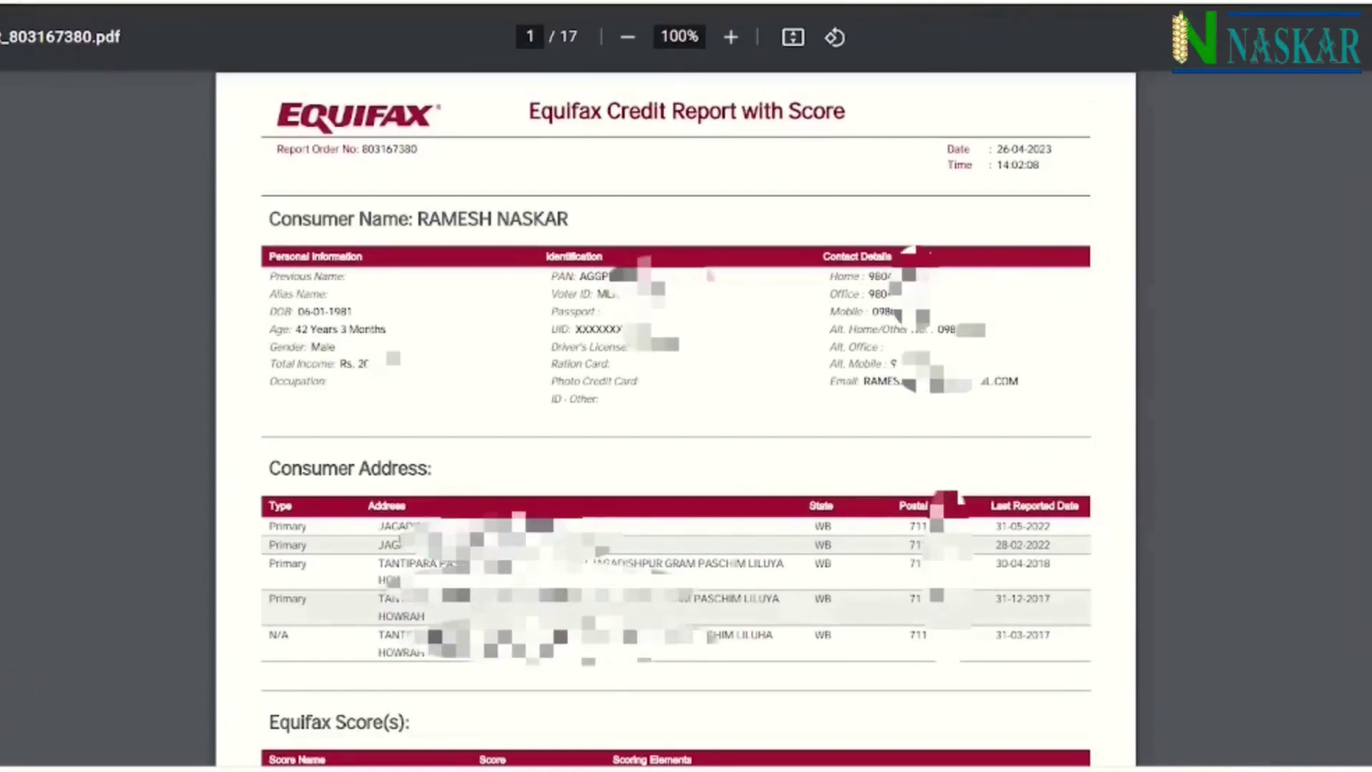